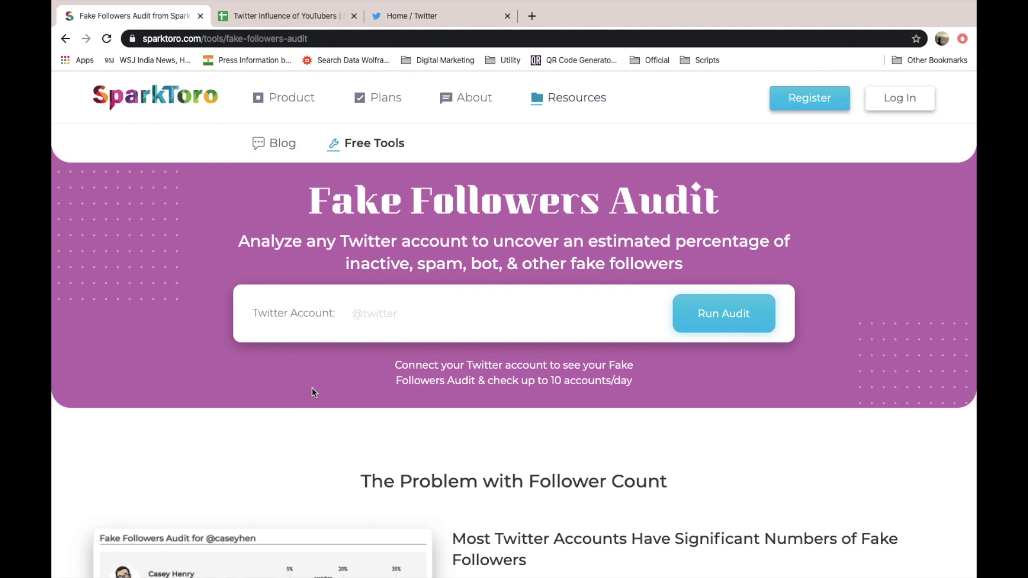
# - Highlight the SparkToro audit notes on 5-30% fakes, 2,000-follower sampling and 10 audits daily
pyautogui.scroll(-5, 312, 387)
pyautogui.moveTo(544, 296); pyautogui.dragTo(690, 307)
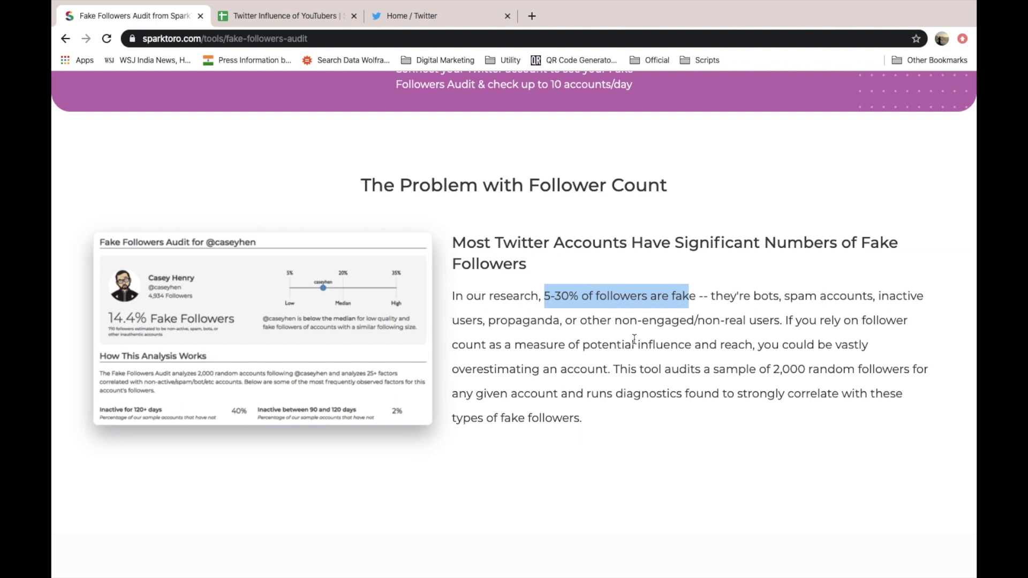
pyautogui.click(561, 332)
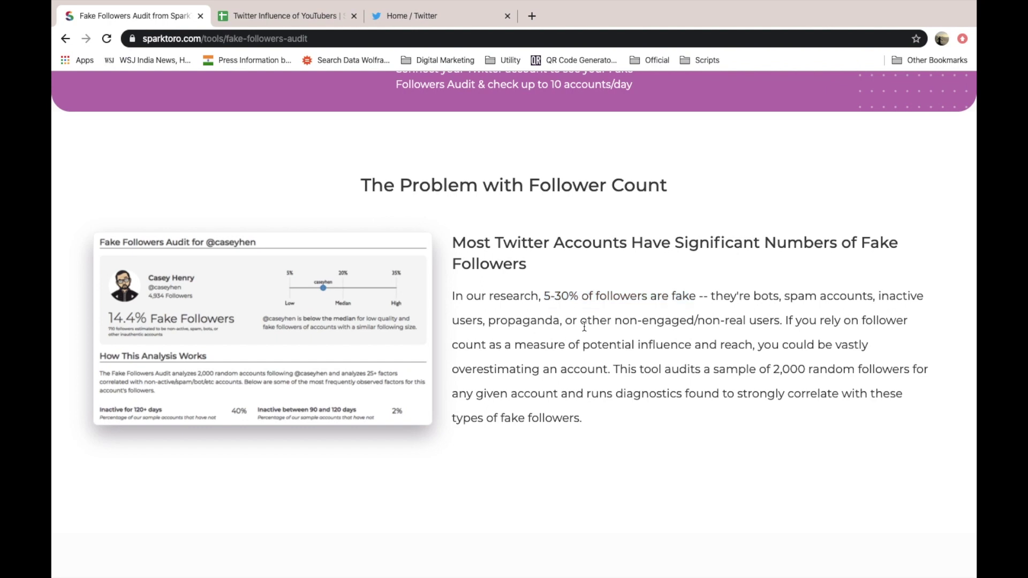
pyautogui.doubleClick(644, 320)
pyautogui.click(616, 321)
pyautogui.moveTo(621, 369); pyautogui.dragTo(861, 373)
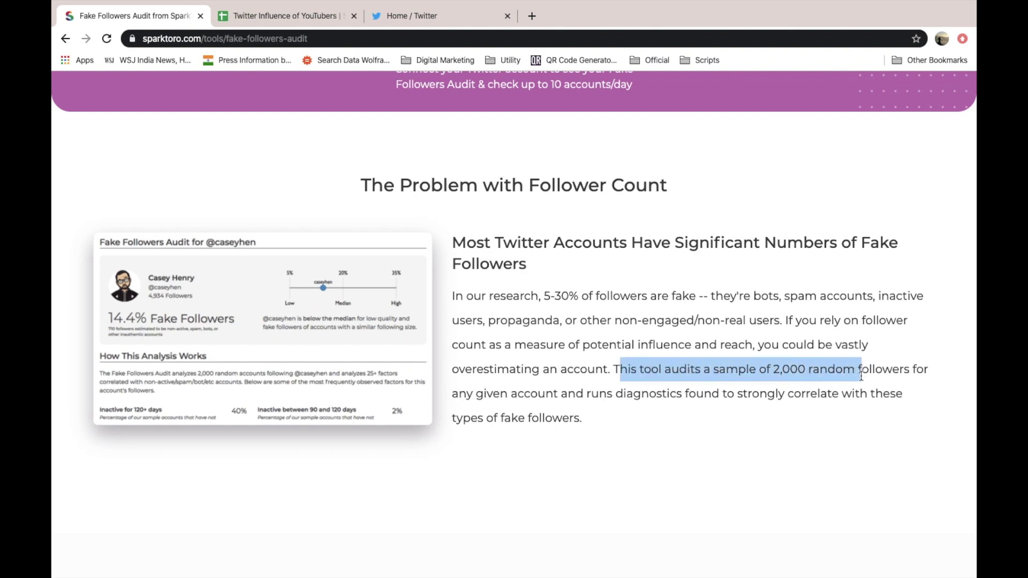
pyautogui.click(690, 407)
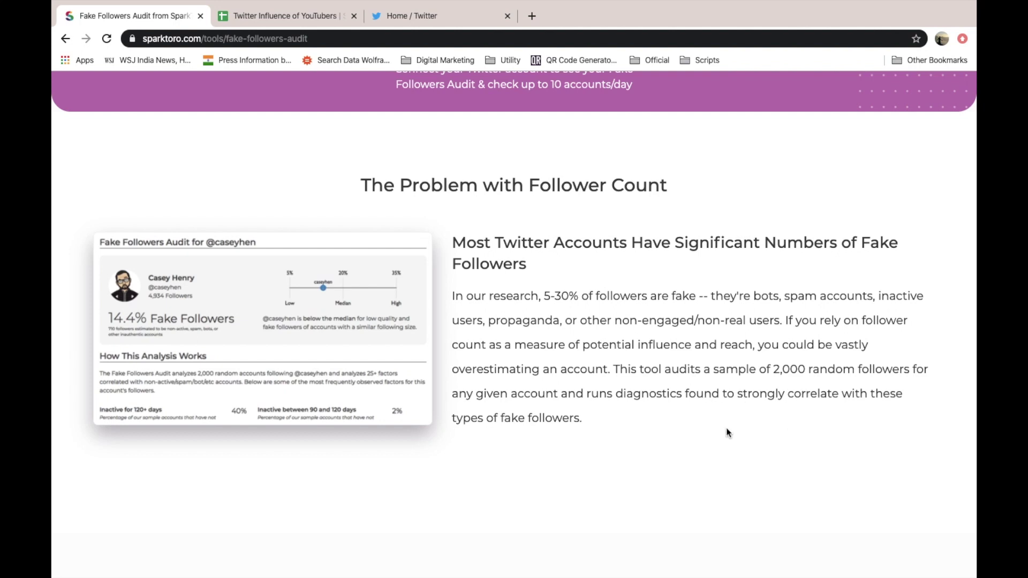
pyautogui.scroll(-1, 726, 431)
pyautogui.scroll(-2, 725, 432)
pyautogui.scroll(6, 455, 271)
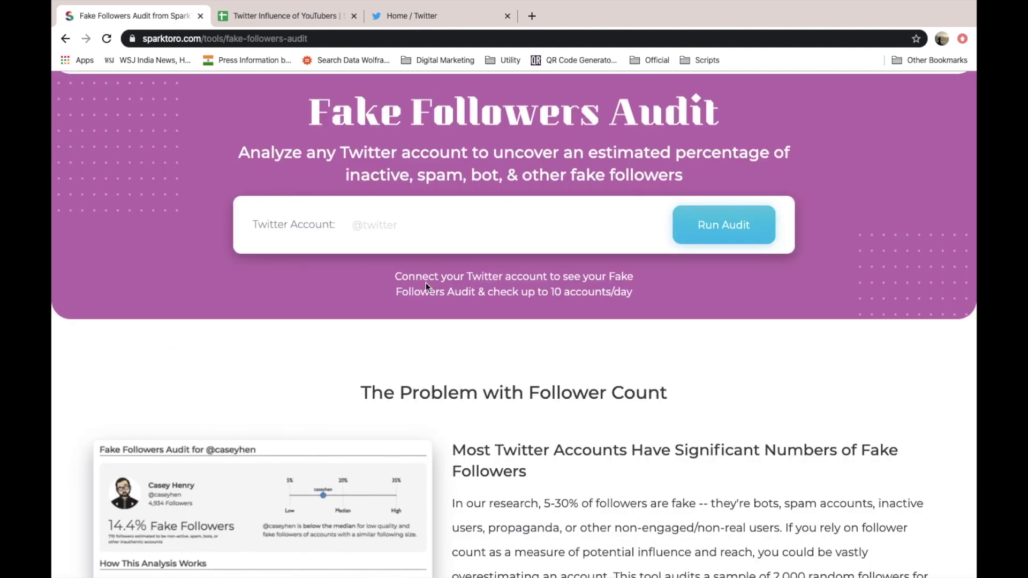
pyautogui.moveTo(395, 278); pyautogui.dragTo(637, 293)
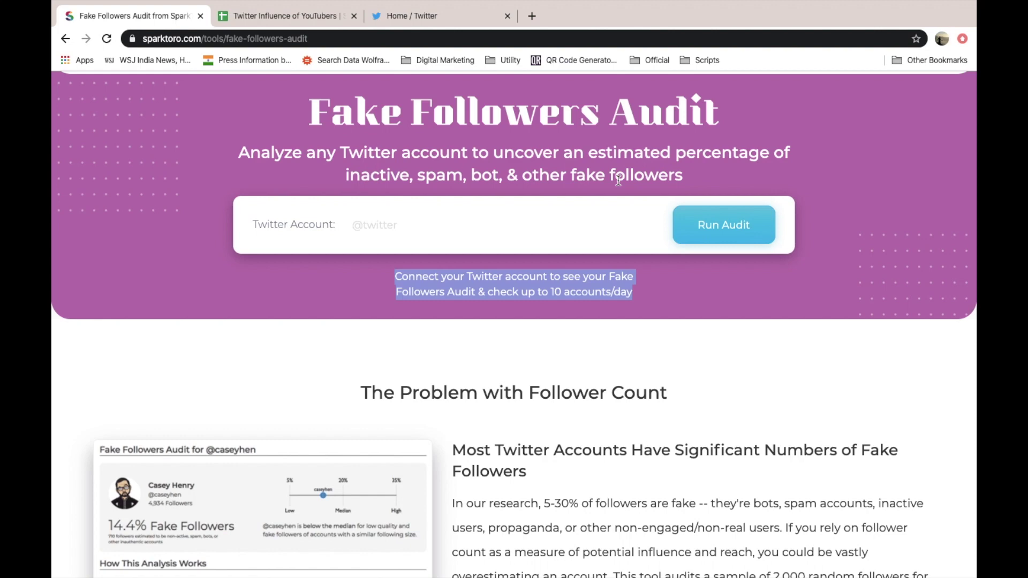
# - Bold the SparkScore and Engaggement Score header cells in the YouTubers sheet
pyautogui.click(270, 19)
pyautogui.click(453, 241)
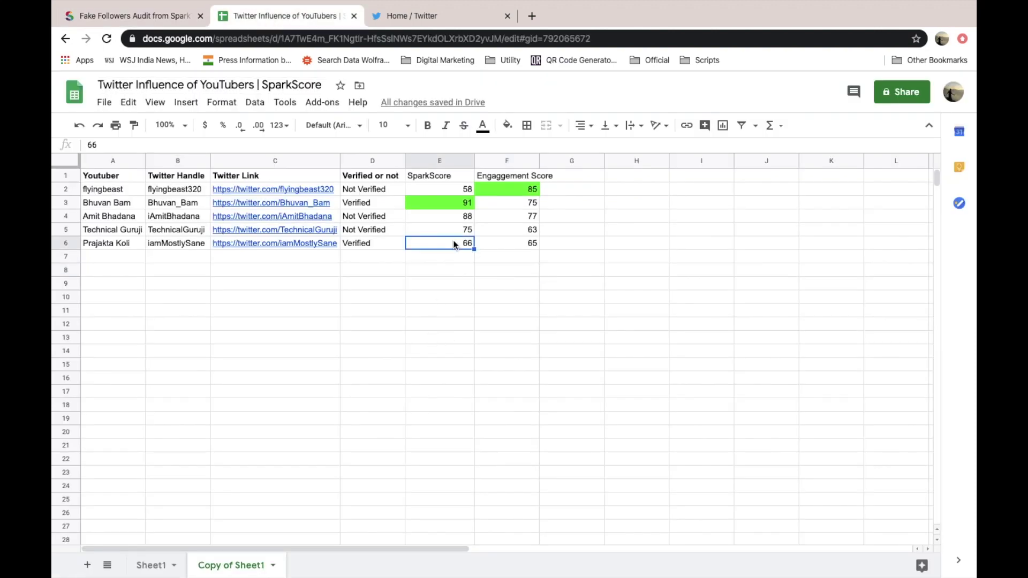
pyautogui.press('Up')
pyautogui.press('Up')
pyautogui.press('Up')
pyautogui.press('Up')
pyautogui.press('Up')
pyautogui.press('Right')
pyautogui.press('Left')
pyautogui.press('Right')
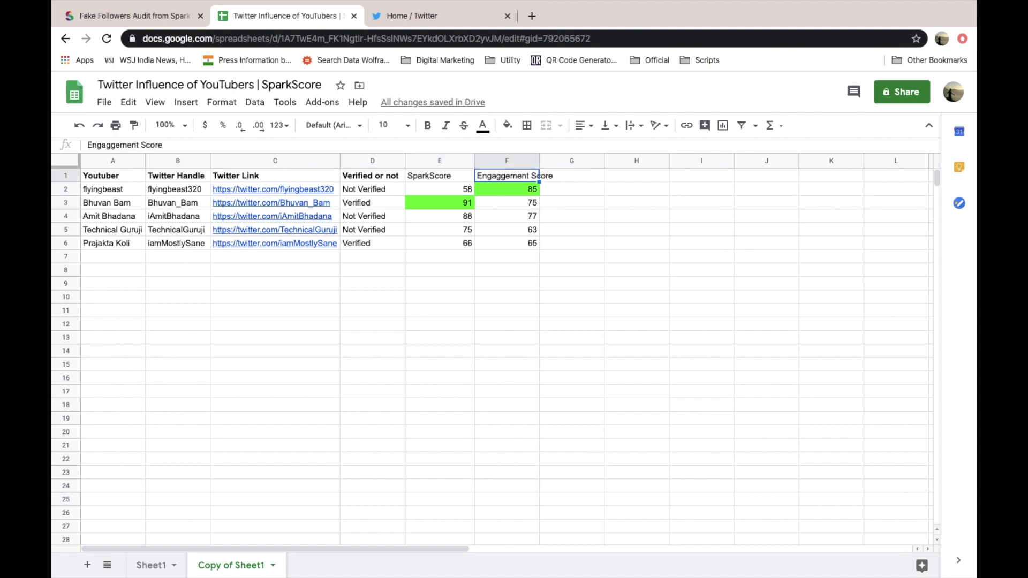
pyautogui.hotkey('ctrl', 'b')
pyautogui.press('Left')
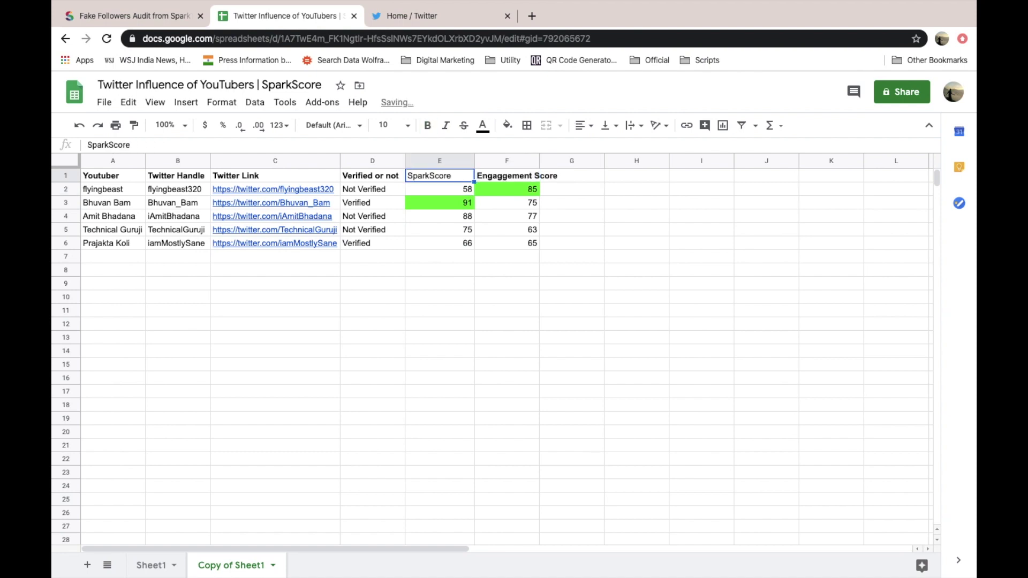
pyautogui.hotkey('ctrl', 'b')
pyautogui.press('Right')
pyautogui.press('Left')
pyautogui.press('Left')
pyautogui.press('Left')
pyautogui.press('Left')
pyautogui.press('Left')
# - Copy the first YouTuber's Twitter handle from B2
pyautogui.press('Right')
pyautogui.press('Right')
pyautogui.press('Right')
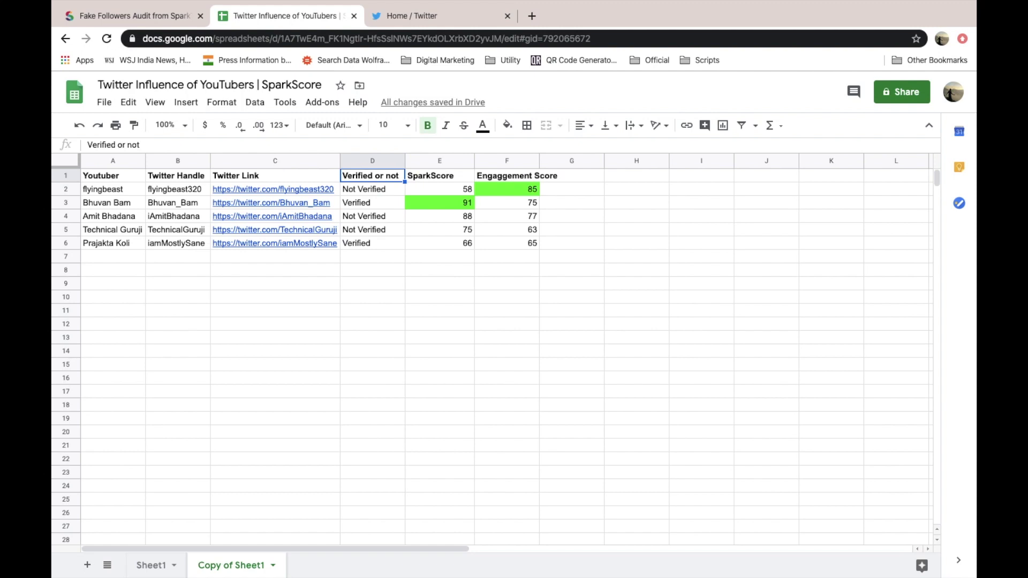
pyautogui.press('Right')
pyautogui.press('Right')
pyautogui.press('Down')
pyautogui.press('Down')
pyautogui.press('Down')
pyautogui.press('Down')
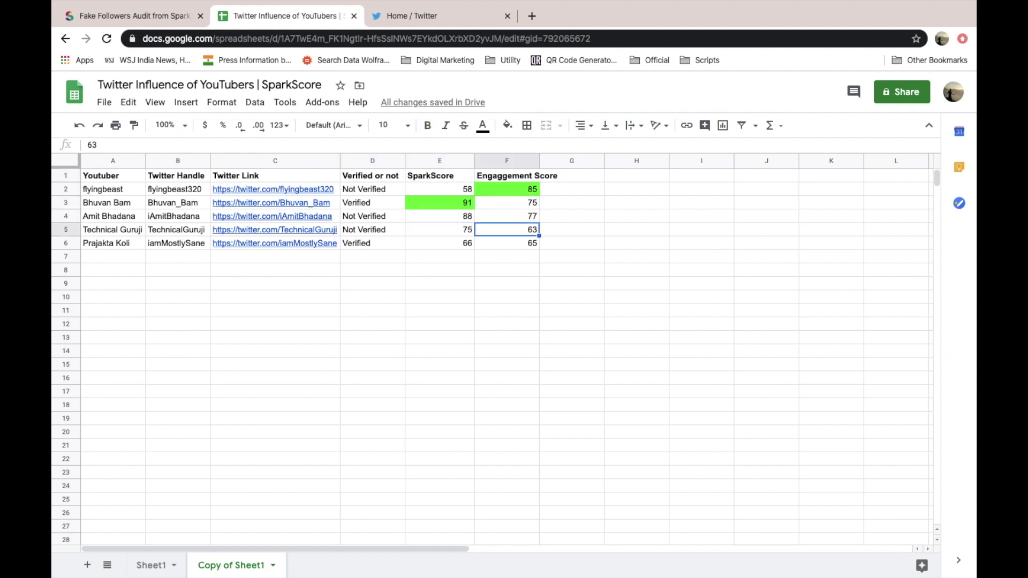
pyautogui.press('Right')
pyautogui.press('Right')
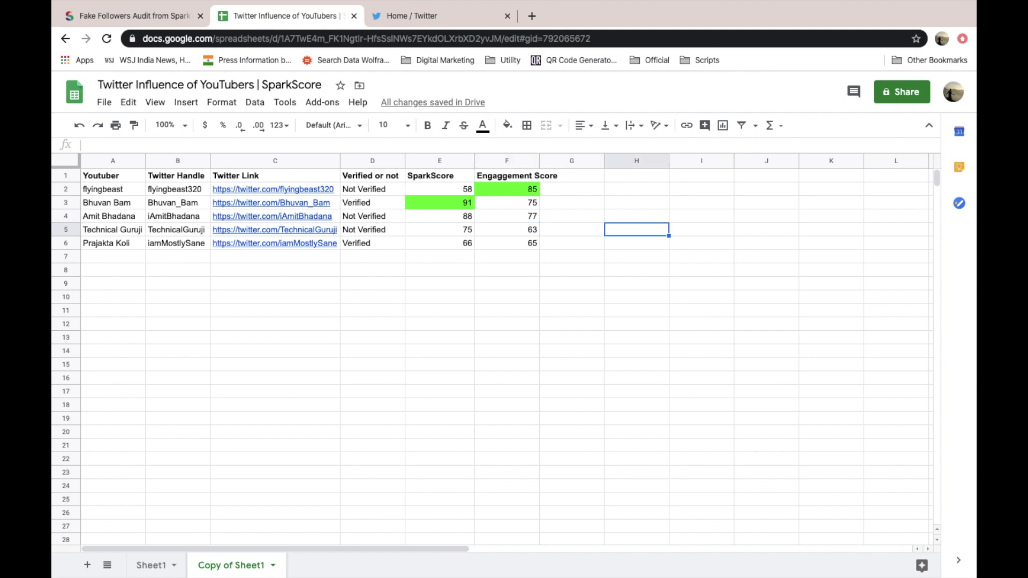
pyautogui.press('Up')
pyautogui.press('Up')
pyautogui.press('Left')
pyautogui.press('Up')
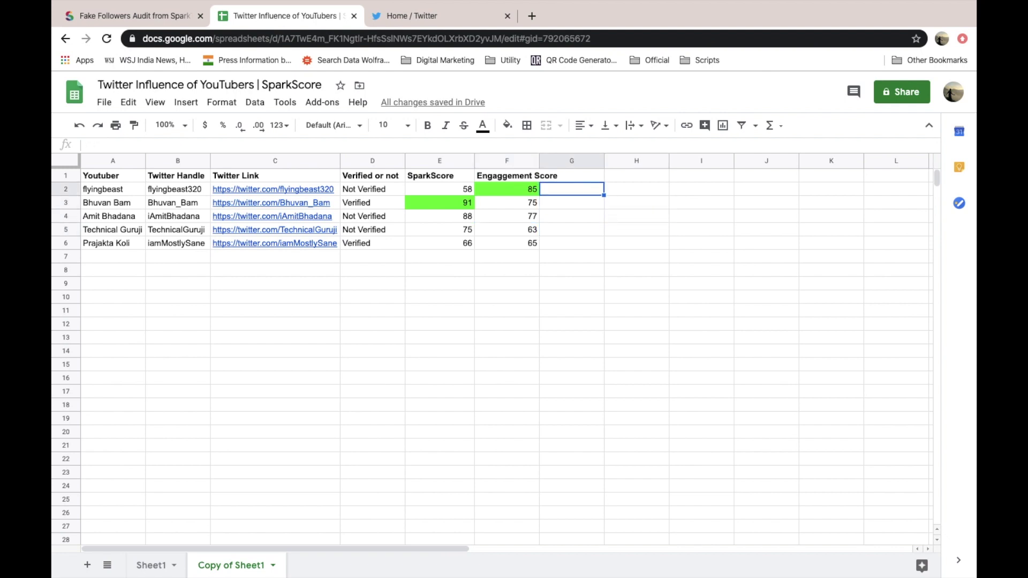
pyautogui.press('Left')
pyautogui.press('Left')
pyautogui.press('Left')
pyautogui.press('Left')
pyautogui.press('Left')
pyautogui.press('Left')
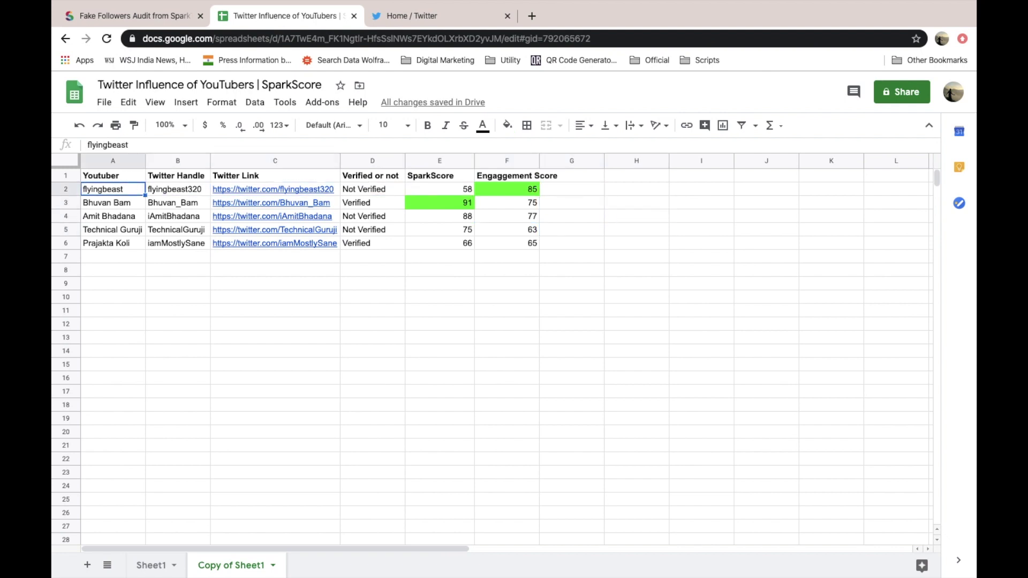
pyautogui.press('Right')
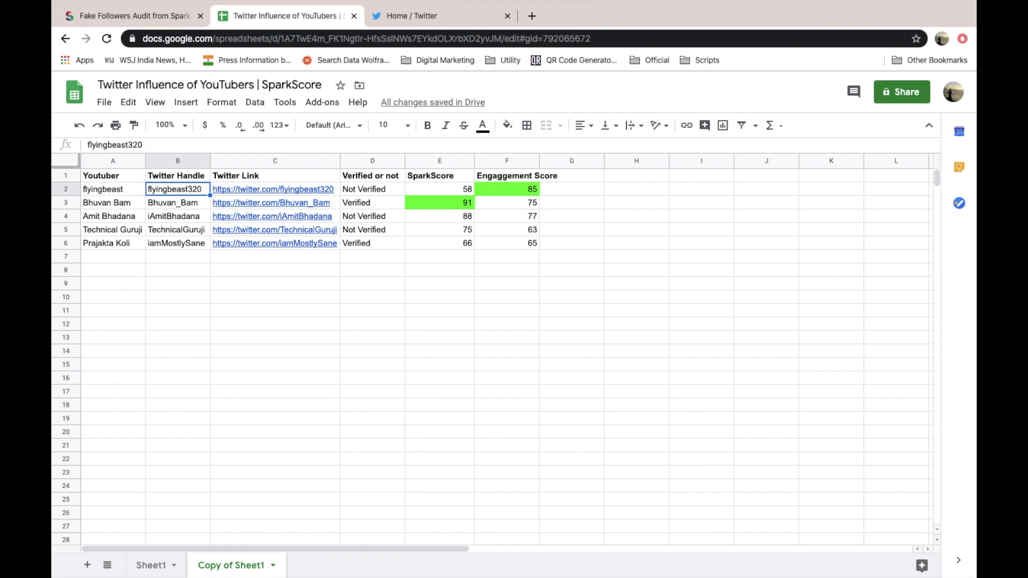
pyautogui.hotkey('ctrl', 'c')
pyautogui.click(140, 17)
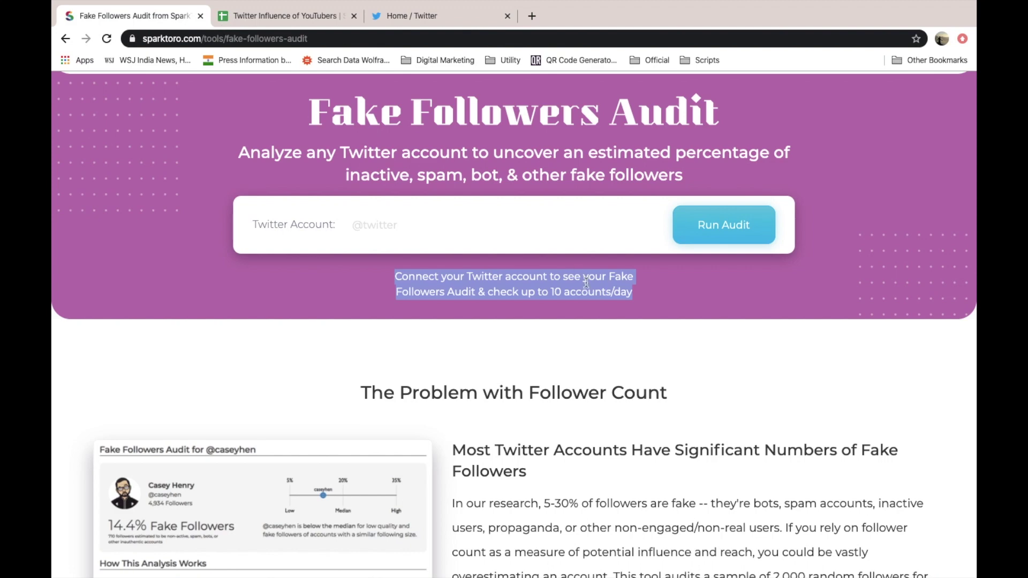
pyautogui.click(484, 241)
pyautogui.hotkey('ctrl', 'v')
pyautogui.click(727, 231)
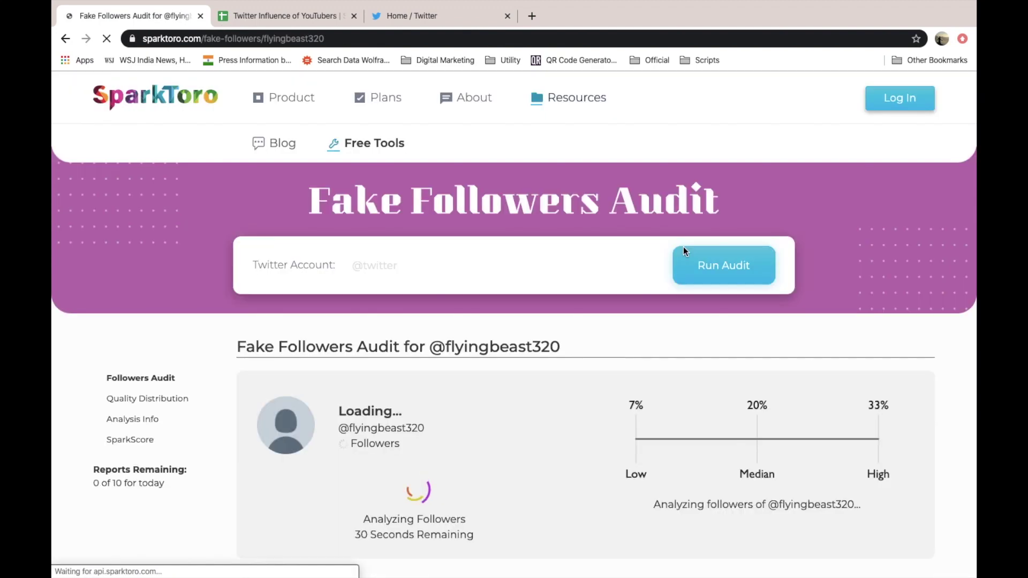
pyautogui.scroll(-3, 683, 246)
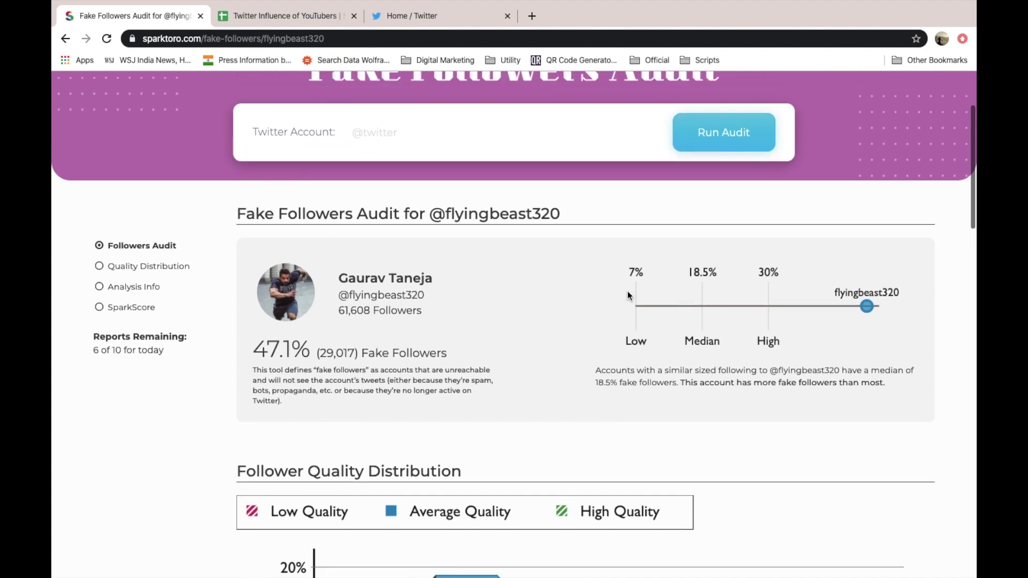
pyautogui.scroll(-1, 632, 289)
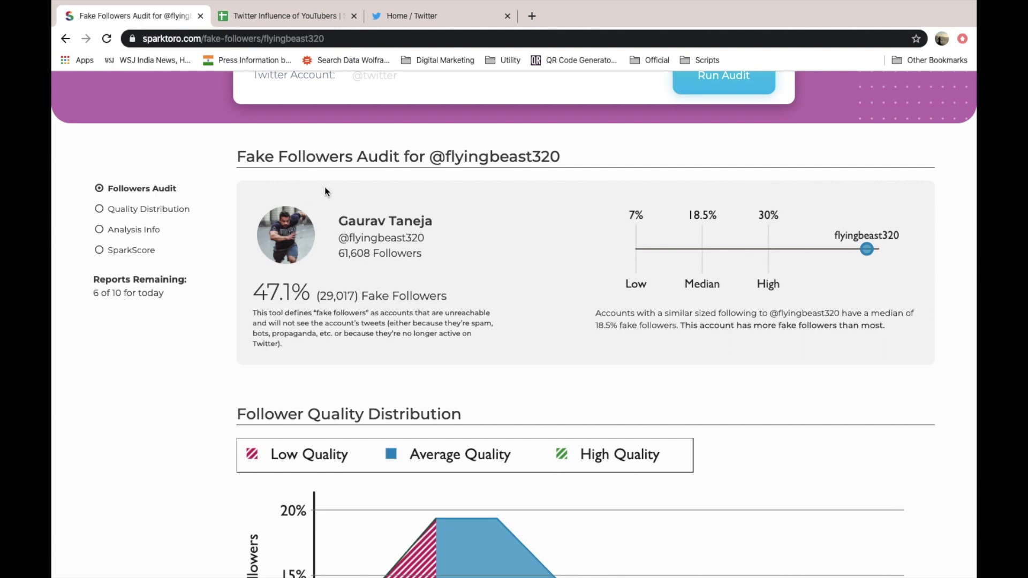
# - Enter 47 in G2 and the header 'Fake Followers (%)' in G1
pyautogui.click(273, 15)
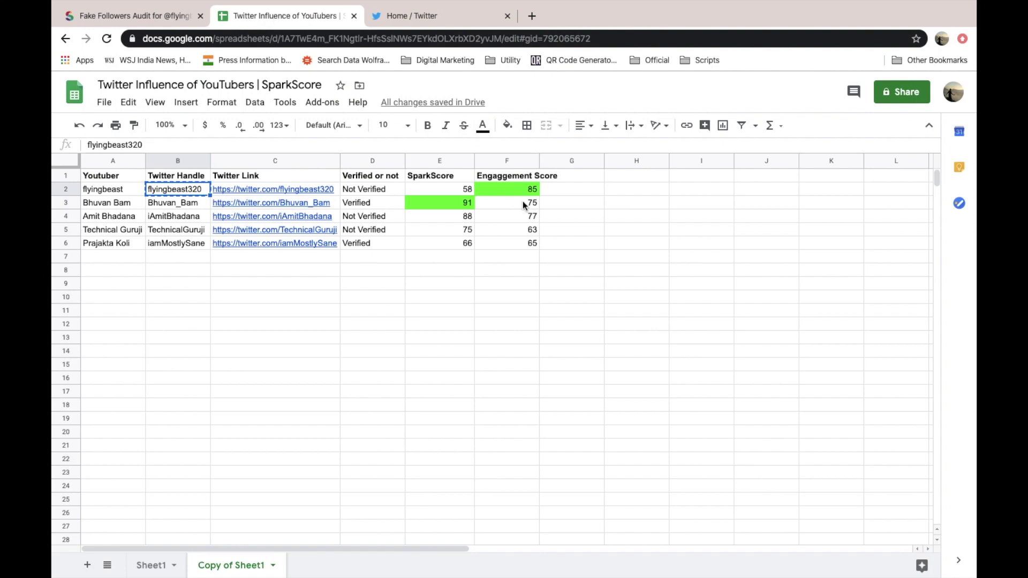
pyautogui.click(569, 194)
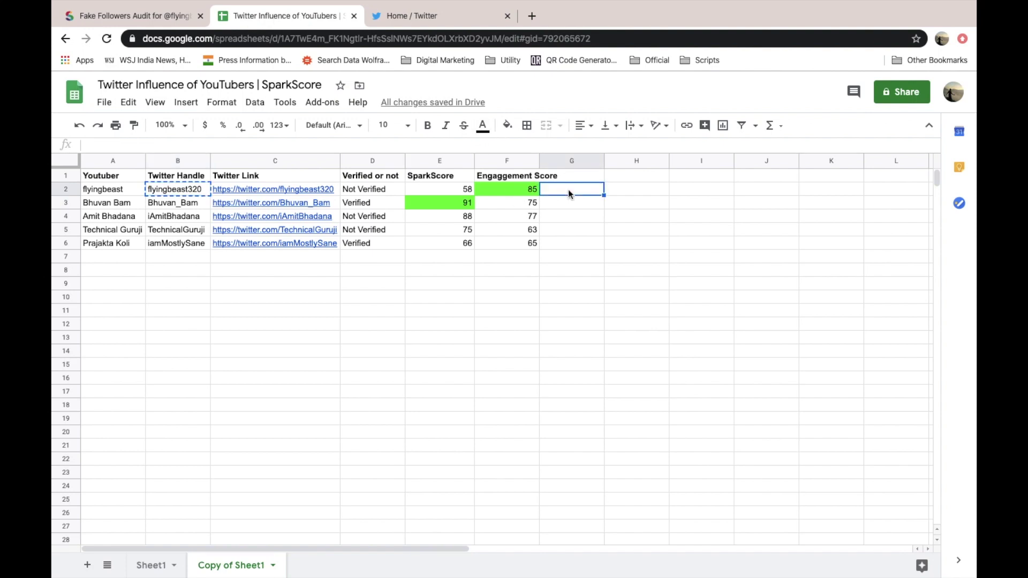
pyautogui.write('47')
pyautogui.press('Up')
pyautogui.write('Fake Follo')
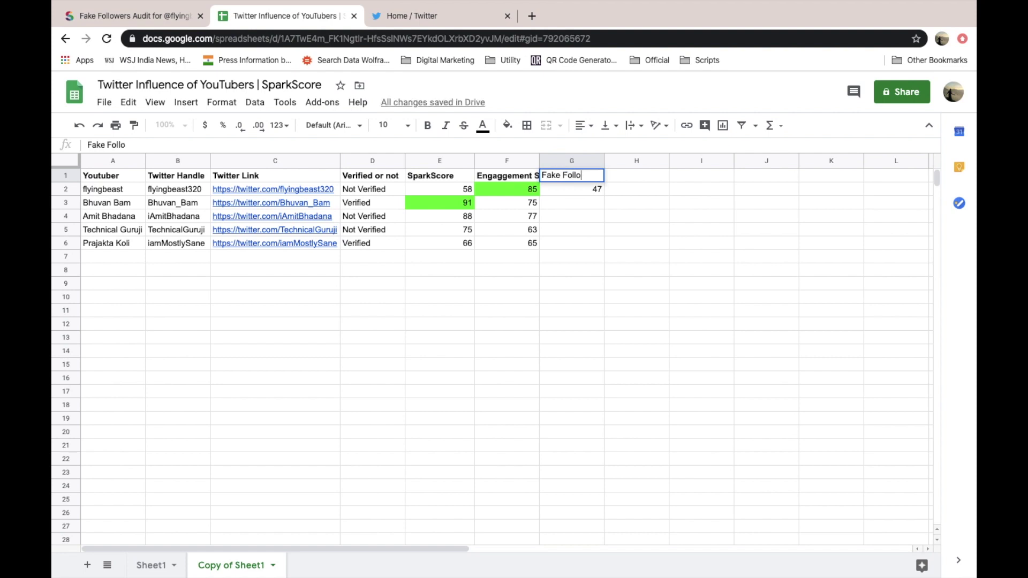
pyautogui.write('wers (%)')
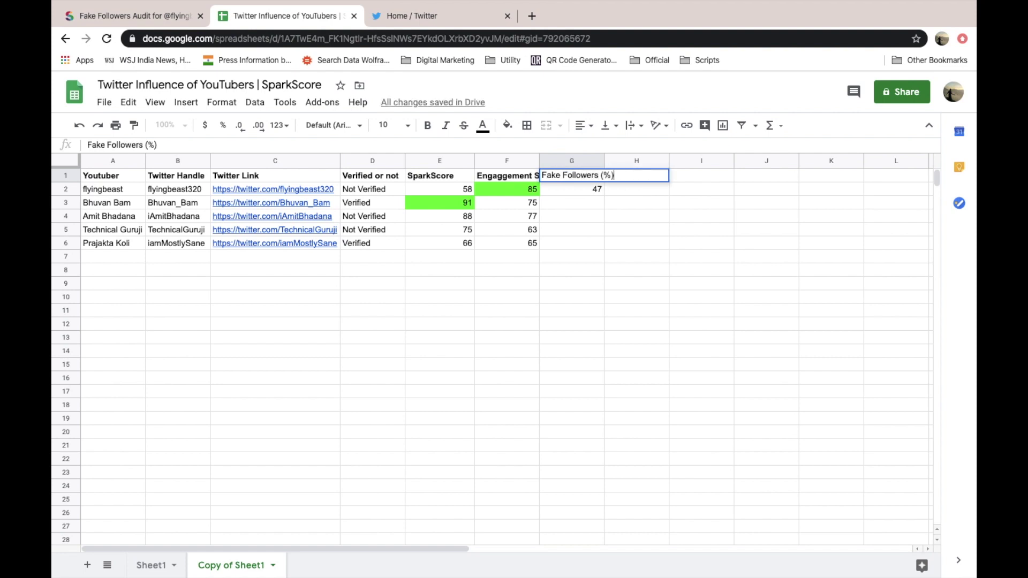
pyautogui.press('Return')
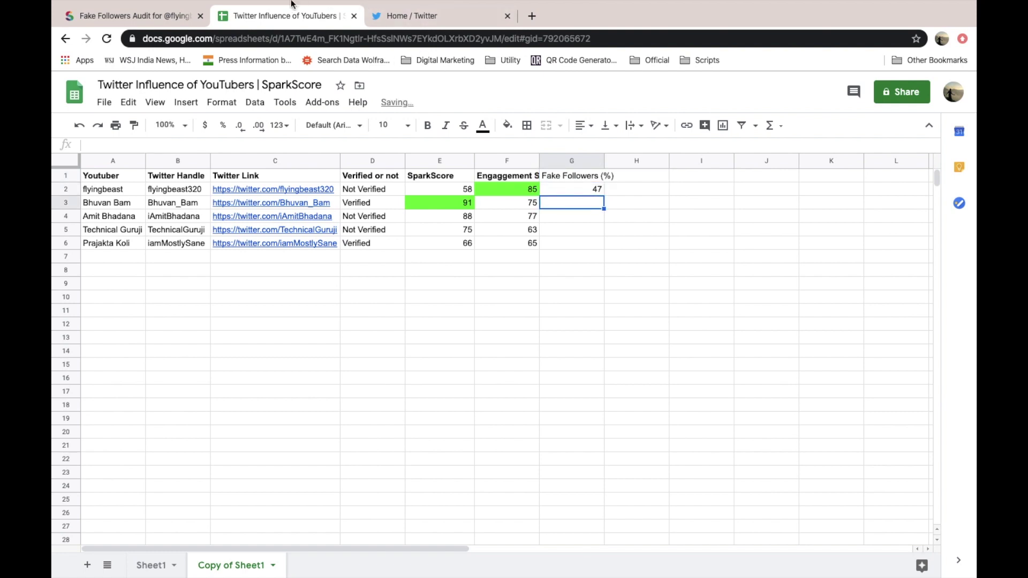
pyautogui.click(164, 15)
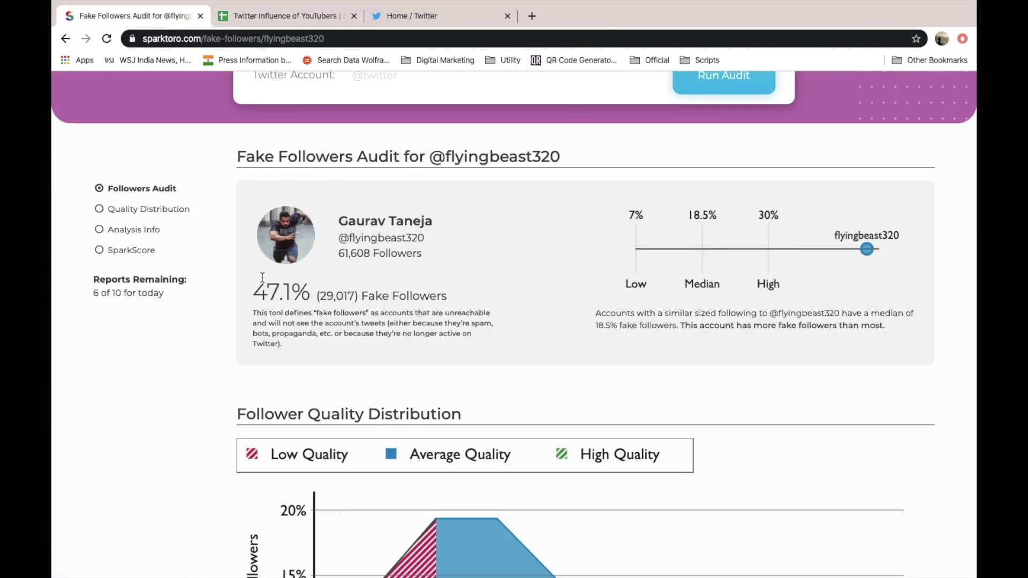
pyautogui.scroll(-3, 263, 277)
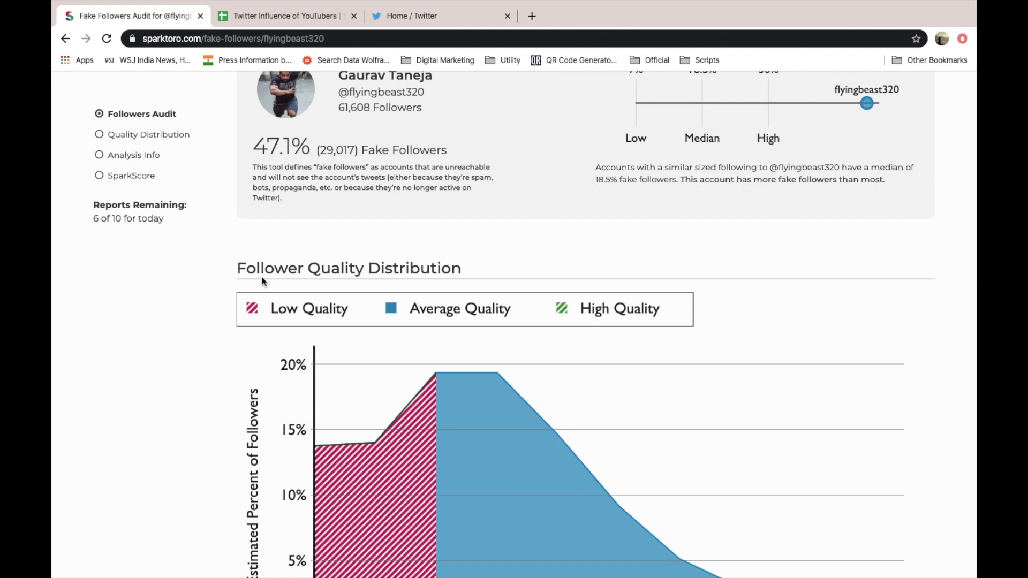
pyautogui.scroll(-2, 415, 435)
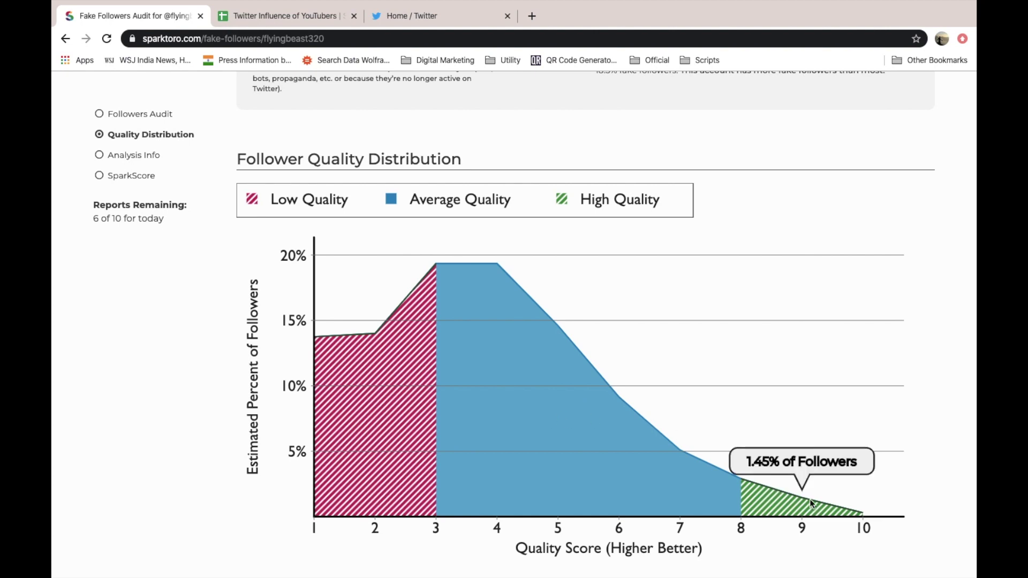
pyautogui.moveTo(797, 507)
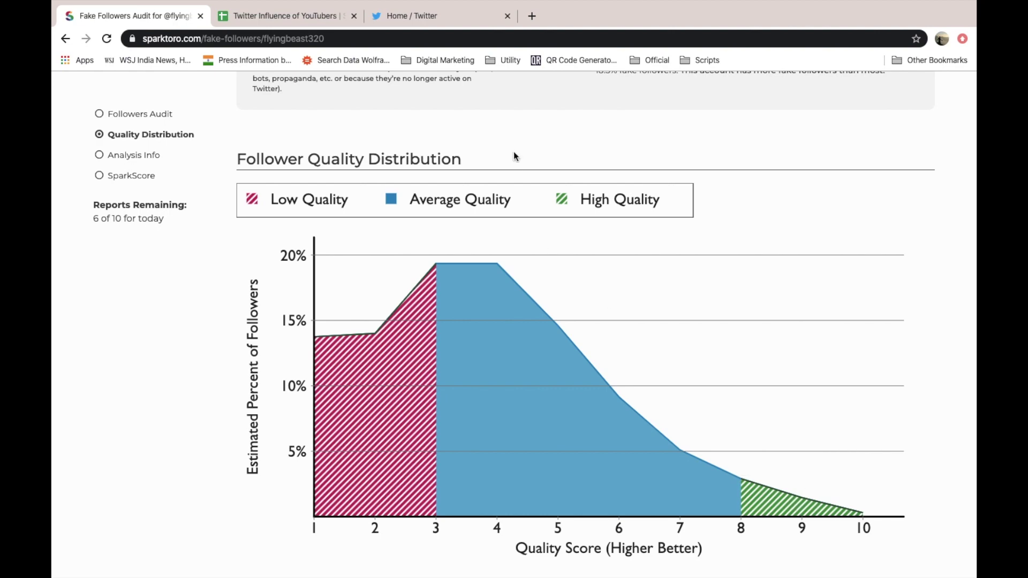
# - Head column H as 'HQ' in cell H1
pyautogui.click(310, 19)
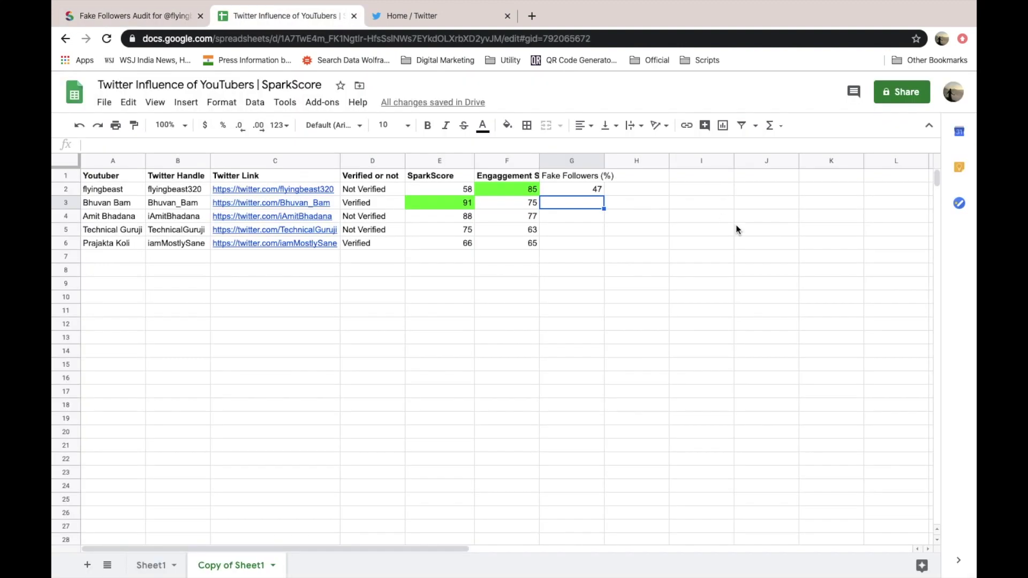
pyautogui.click(644, 213)
pyautogui.press('Up')
pyautogui.press('Up')
pyautogui.press('Up')
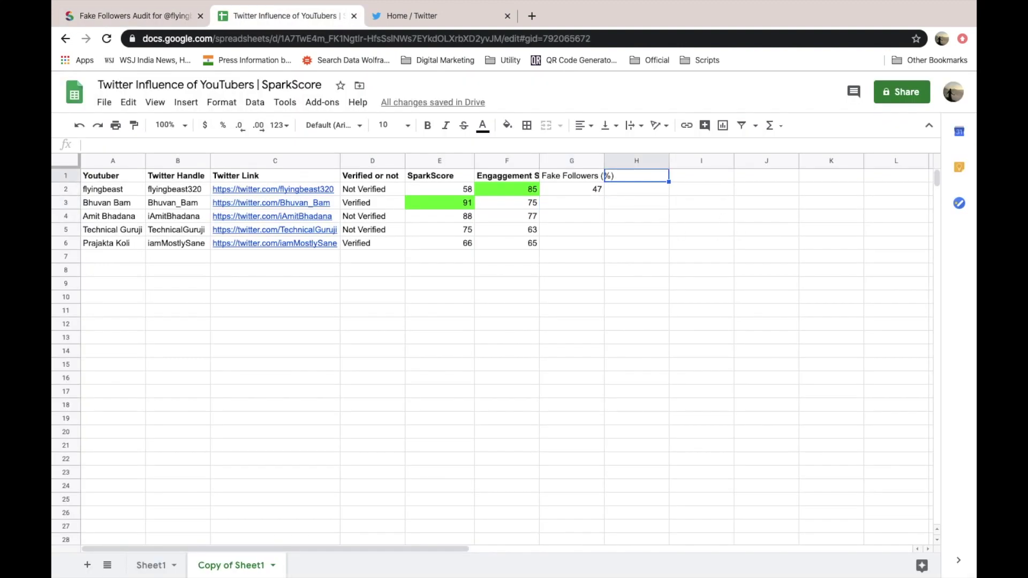
pyautogui.write('Hight')
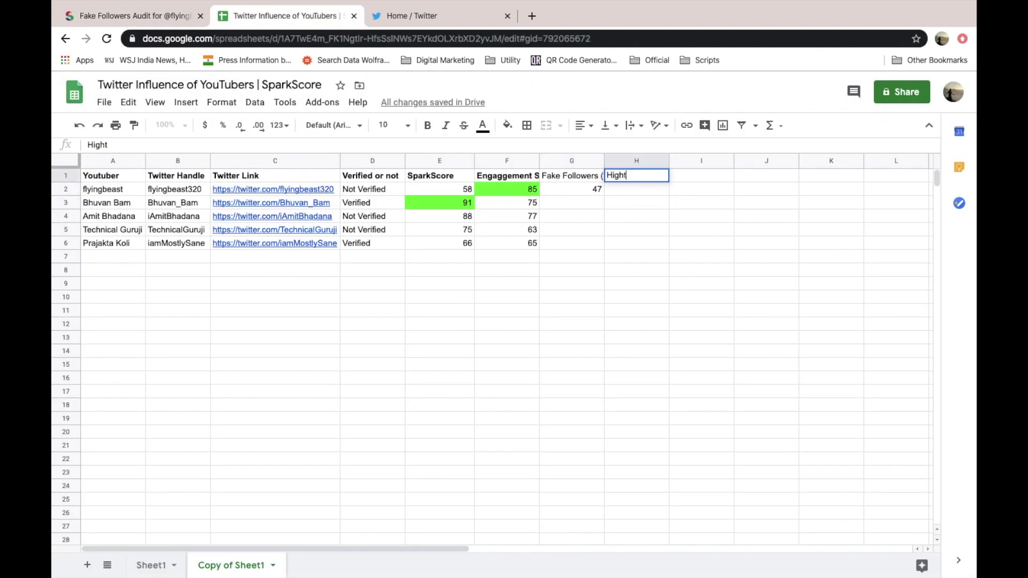
pyautogui.click(133, 16)
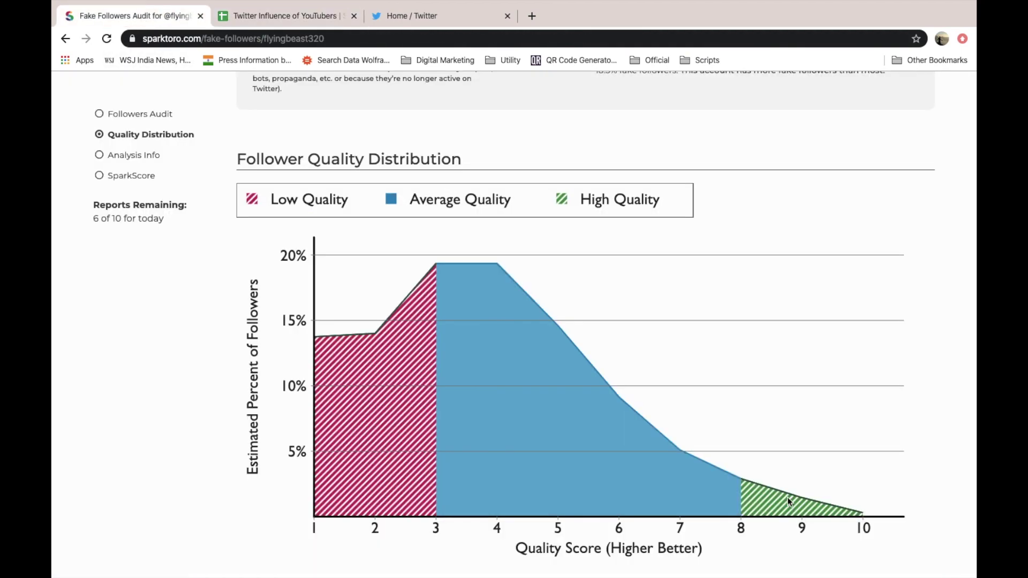
pyautogui.click(288, 16)
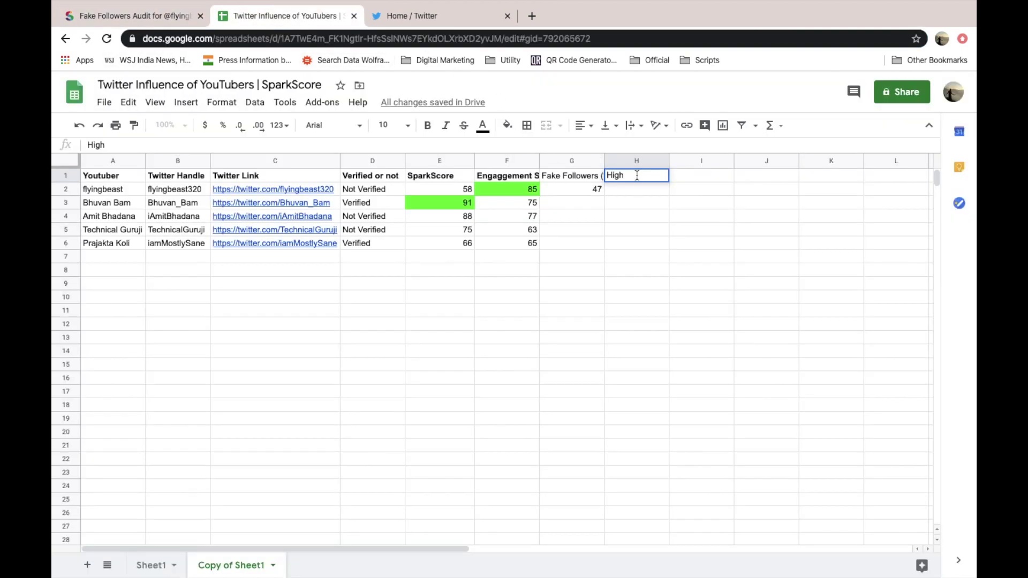
pyautogui.press('BackSpace')
pyautogui.press('BackSpace')
pyautogui.press('BackSpace')
pyautogui.press('BackSpace')
pyautogui.write('HQ')
pyautogui.click(652, 204)
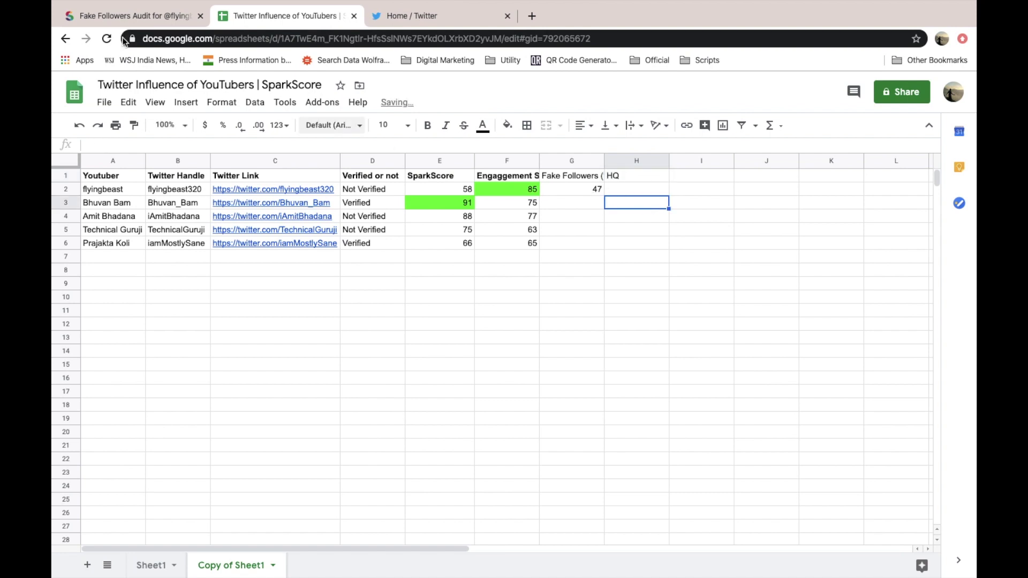
# - Enter flyingbeast's high-quality follower share 1.45 in H2
pyautogui.click(124, 18)
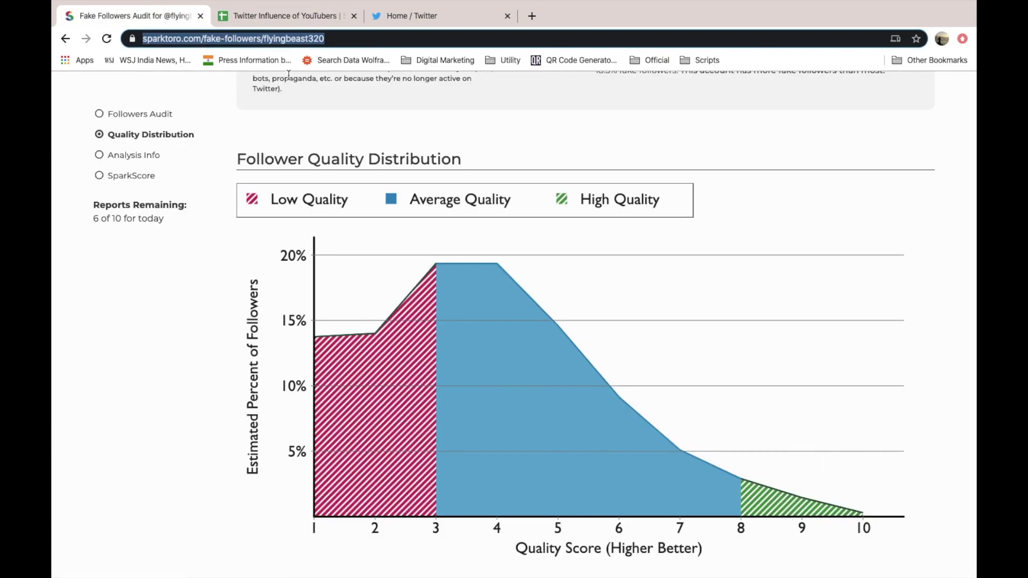
pyautogui.click(264, 17)
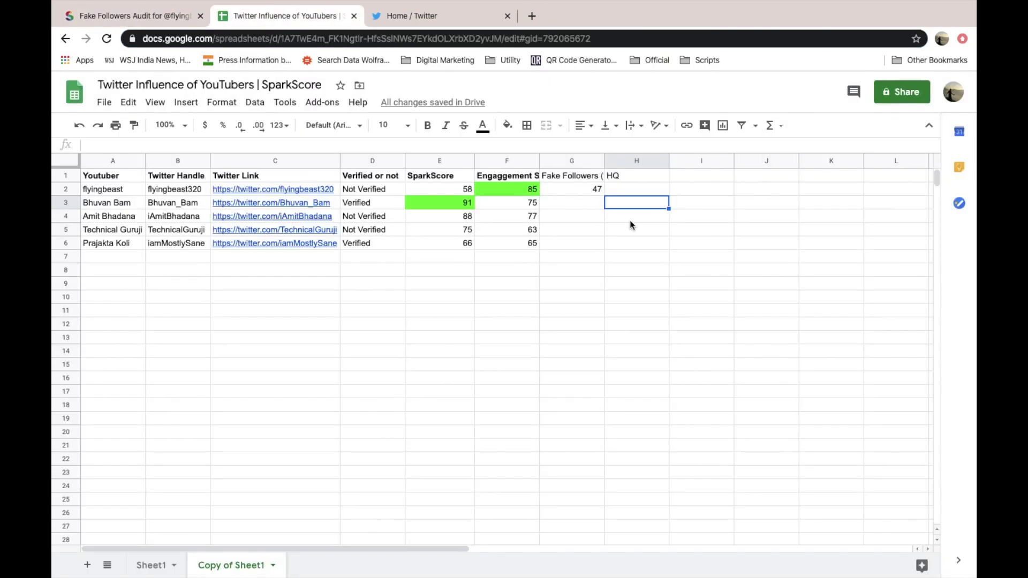
pyautogui.click(626, 191)
pyautogui.write('1.45')
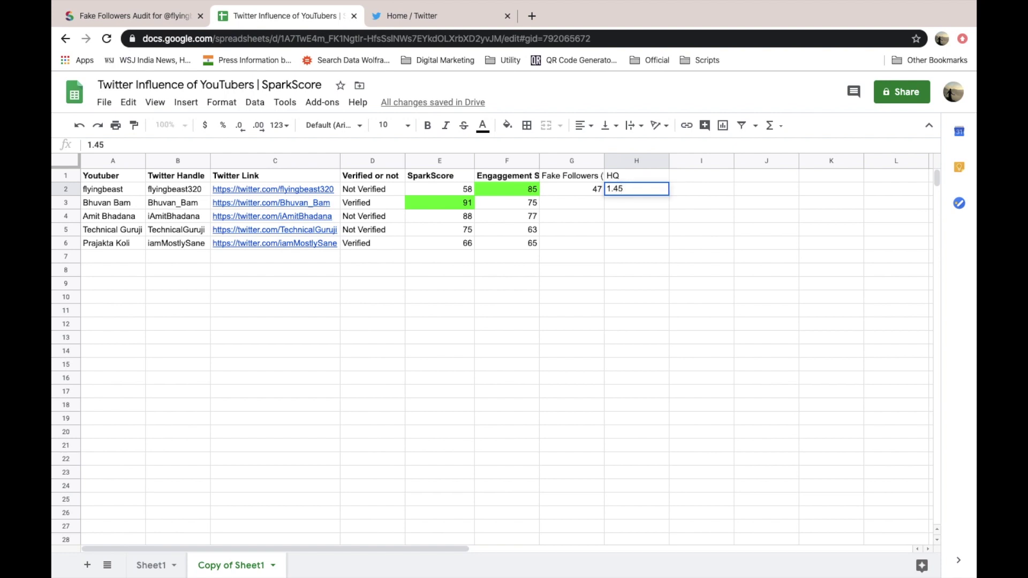
pyautogui.press('Return')
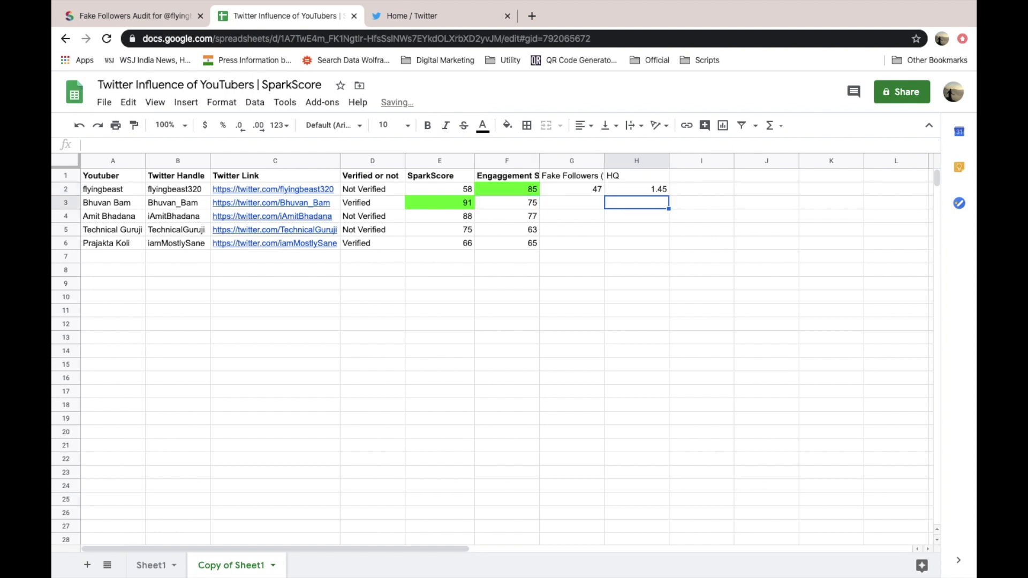
# - Autofit column G so the full 'Fake Followers (%)' header shows
pyautogui.click(636, 189)
pyautogui.click(636, 176)
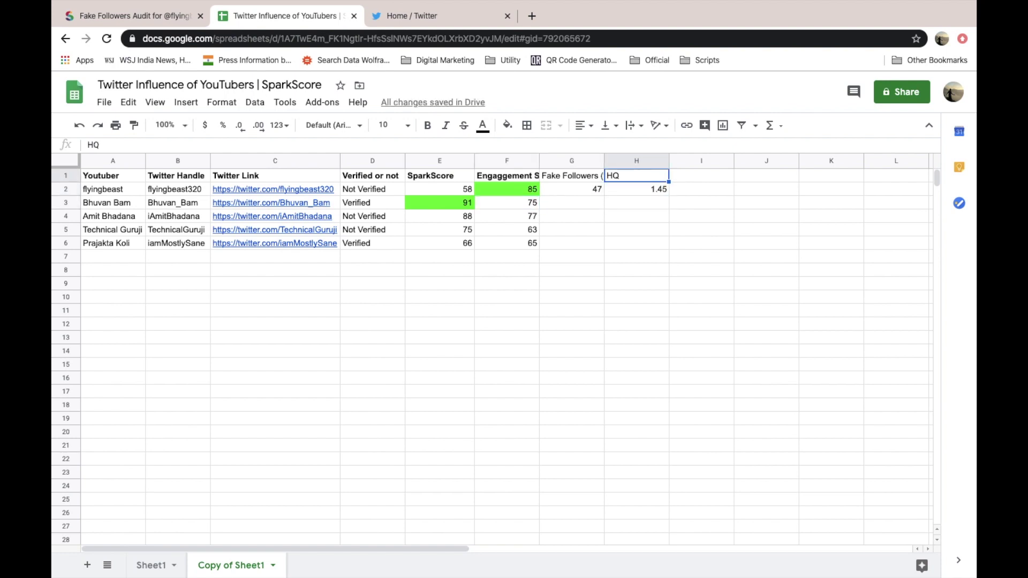
pyautogui.doubleClick(604, 161)
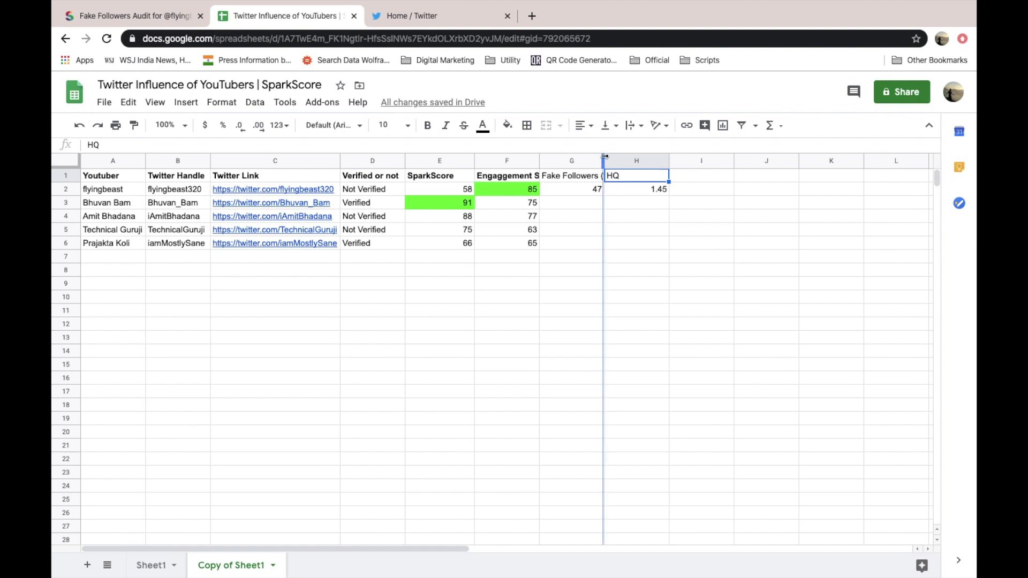
# - Run a SparkToro fake followers audit on Bhuvan_Bam's handle from B3
pyautogui.click(564, 189)
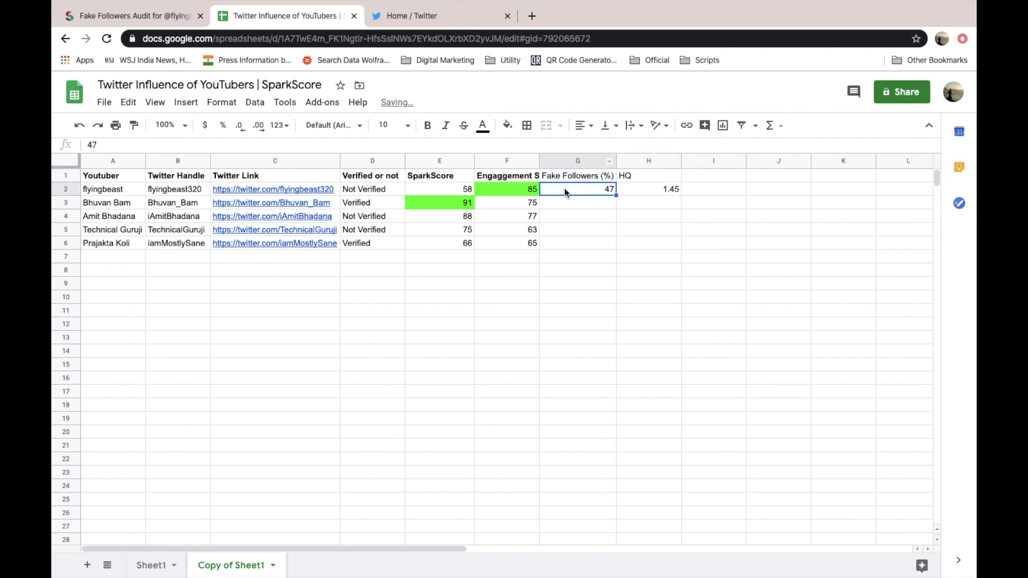
pyautogui.click(196, 207)
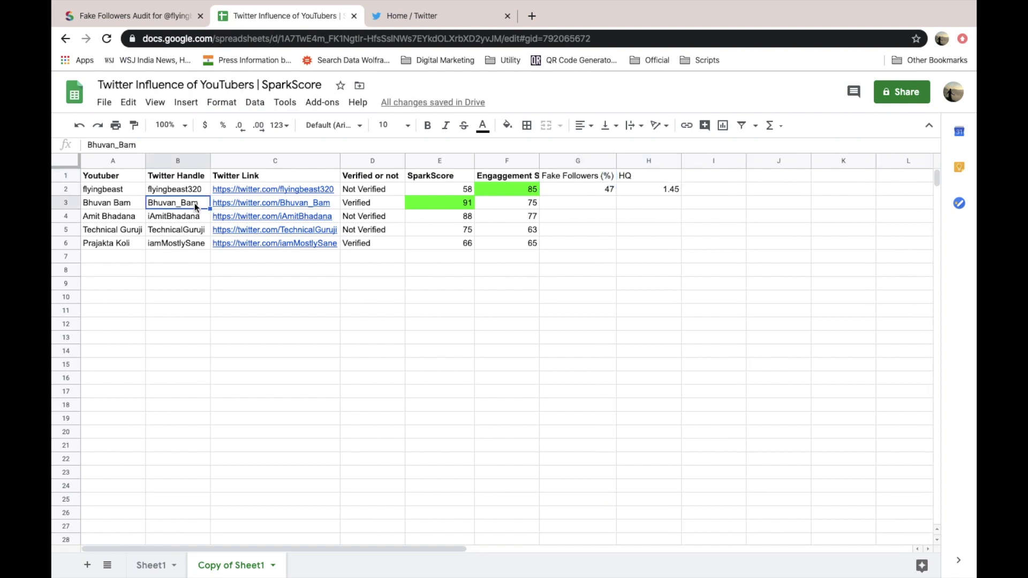
pyautogui.click(89, 15)
pyautogui.scroll(10, 444, 204)
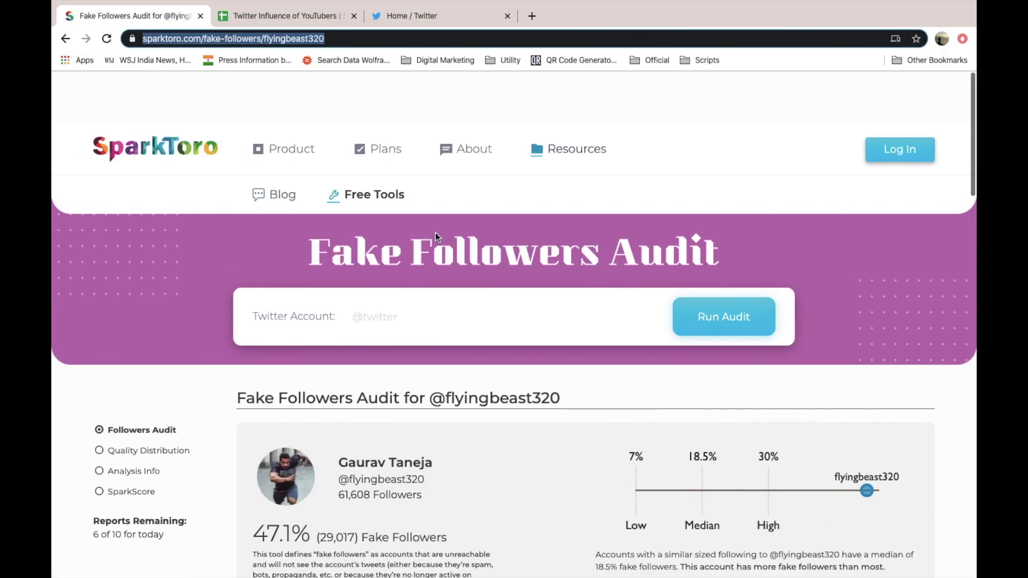
pyautogui.click(434, 268)
pyautogui.write('Bhuvan_Bam')
pyautogui.press('Return')
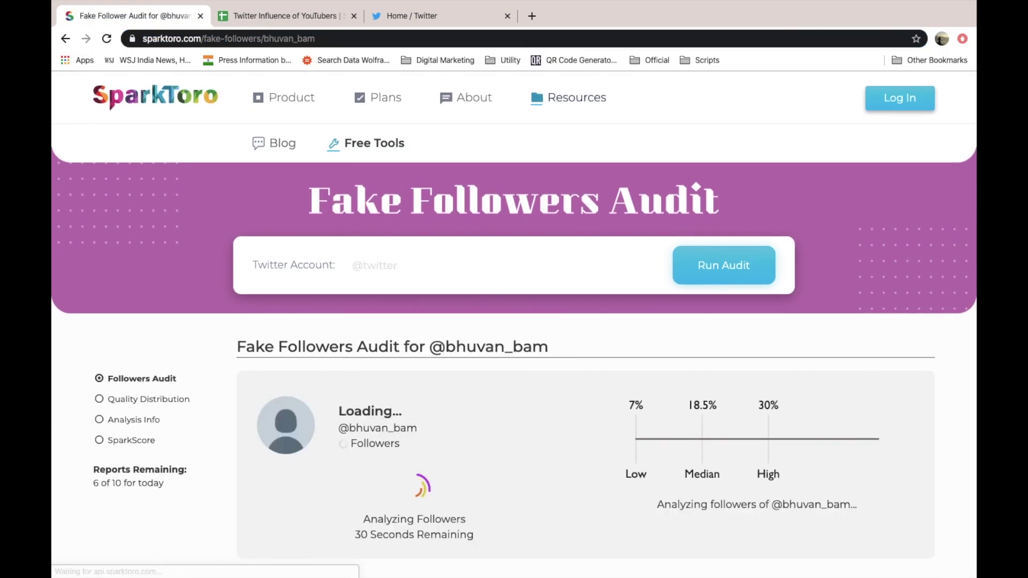
# - Review Bhuvan_Bam's results: 40.0% fake followers and 1.05% high quality followers
pyautogui.scroll(-3, 312, 341)
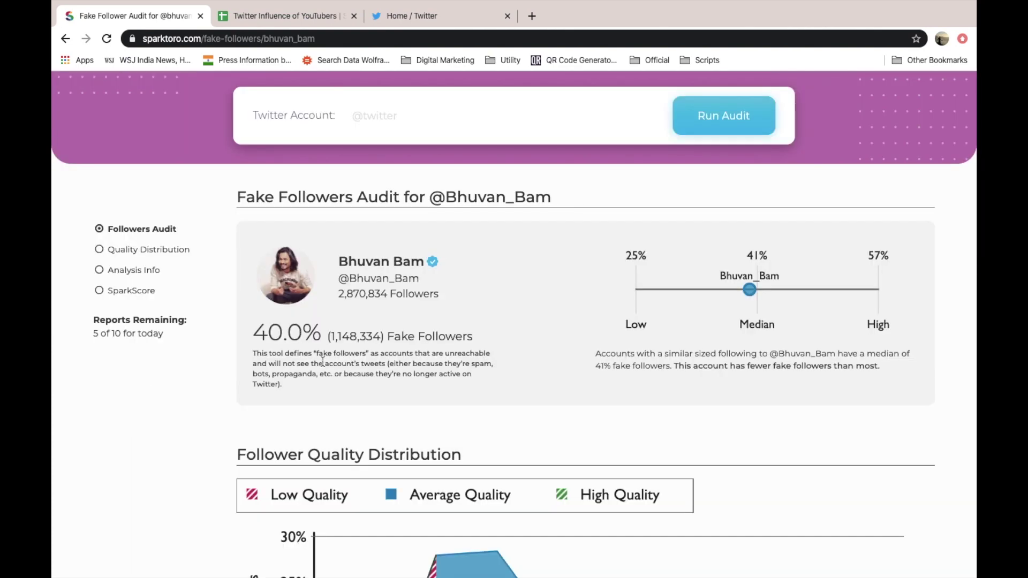
pyautogui.scroll(-8, 311, 341)
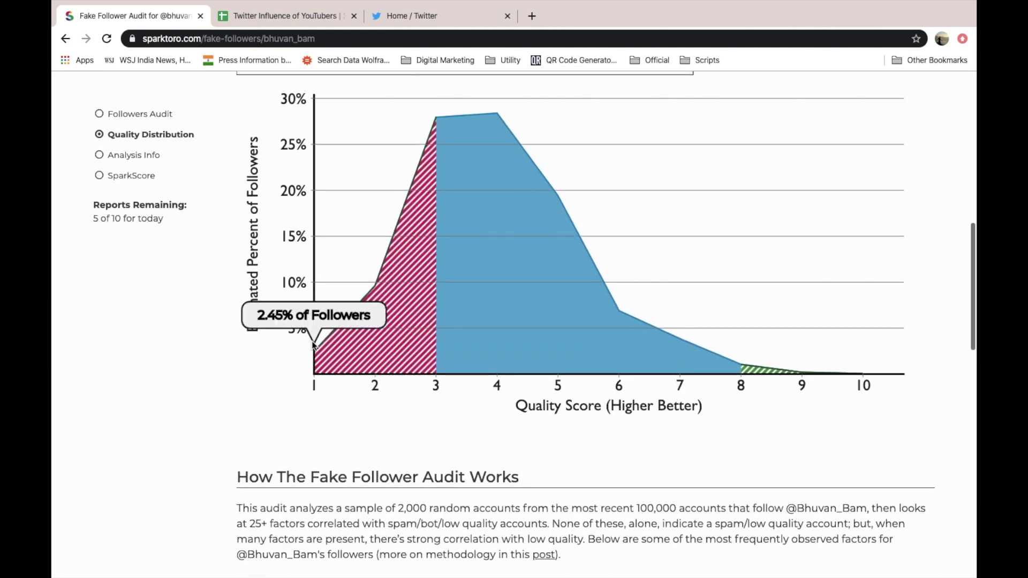
pyautogui.moveTo(748, 373)
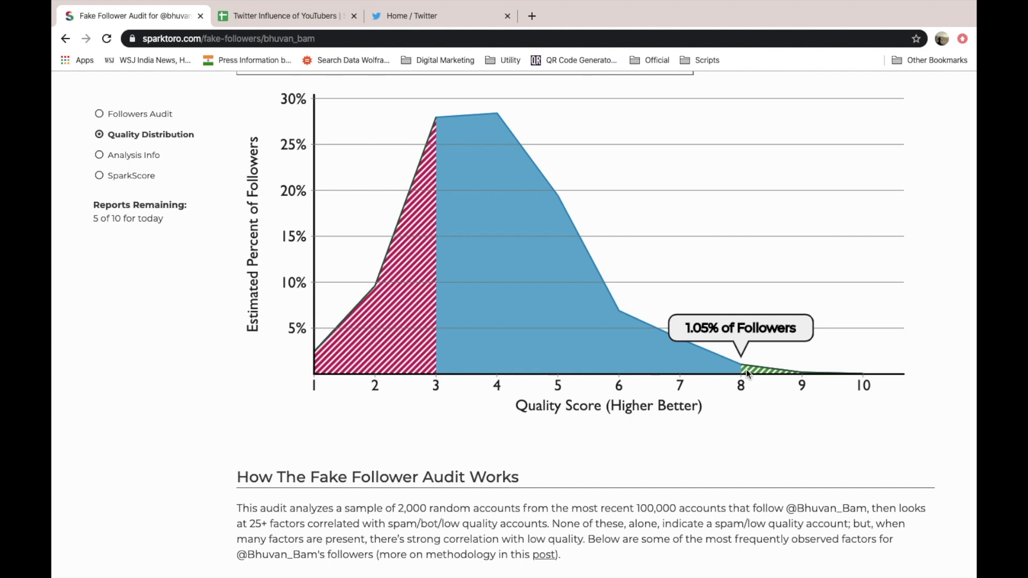
pyautogui.scroll(1, 747, 373)
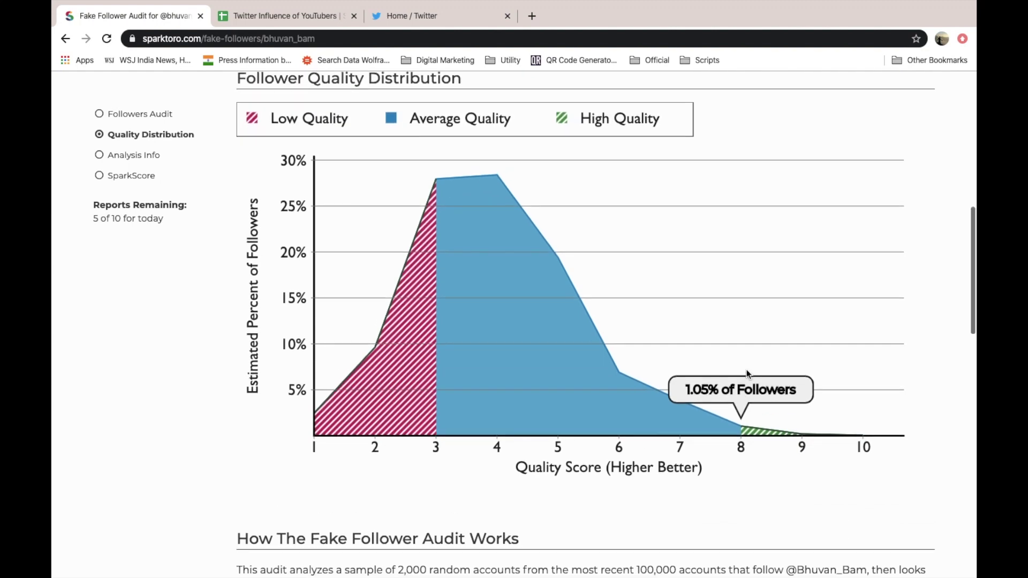
pyautogui.scroll(3, 748, 373)
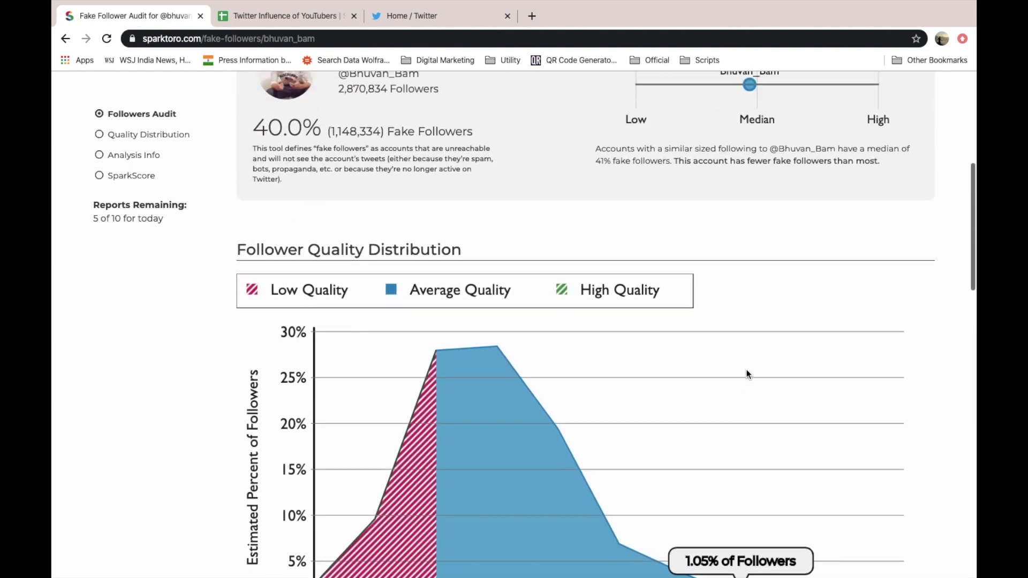
# - Enter Bhuvan Bam's values: 40 in G3 and 1.05 in H3
pyautogui.click(284, 15)
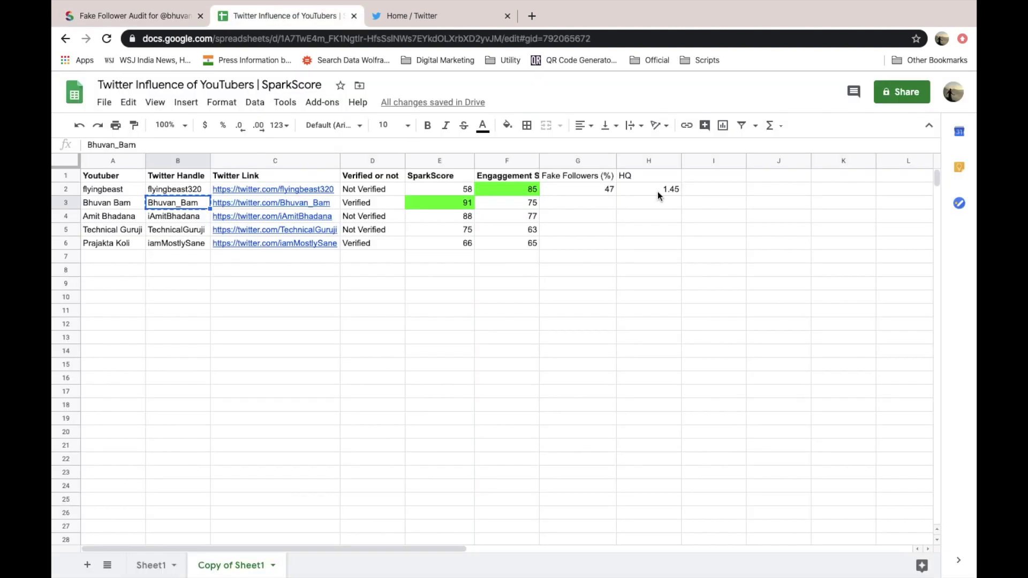
pyautogui.click(598, 208)
pyautogui.write('40')
pyautogui.press('Tab')
pyautogui.write('1.05')
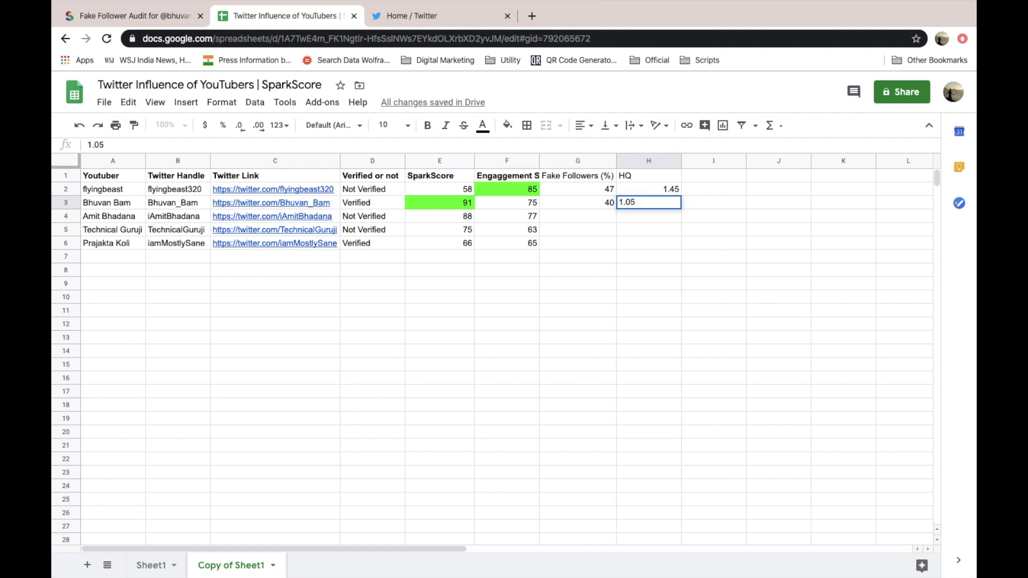
pyautogui.press('Return')
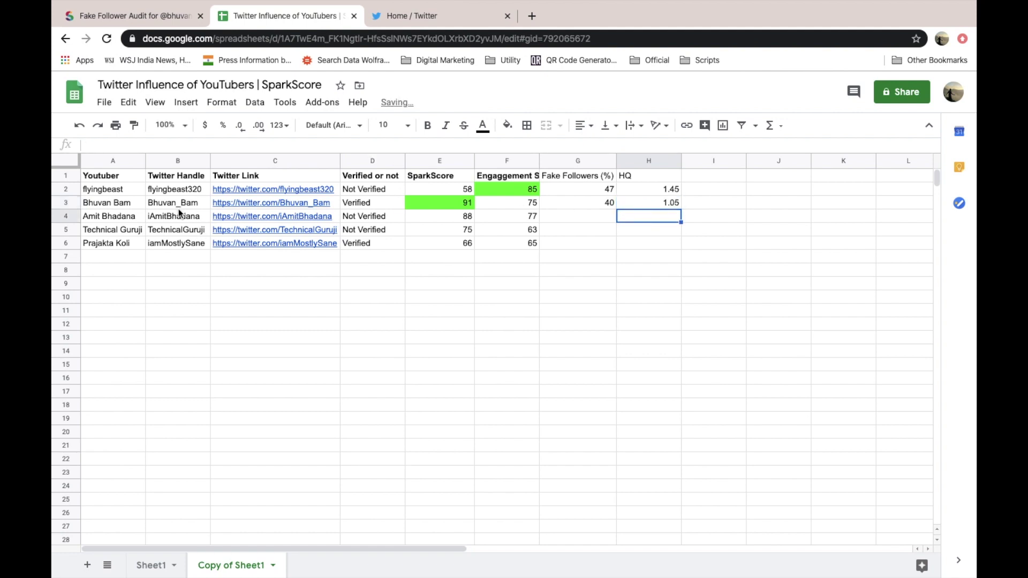
pyautogui.click(180, 216)
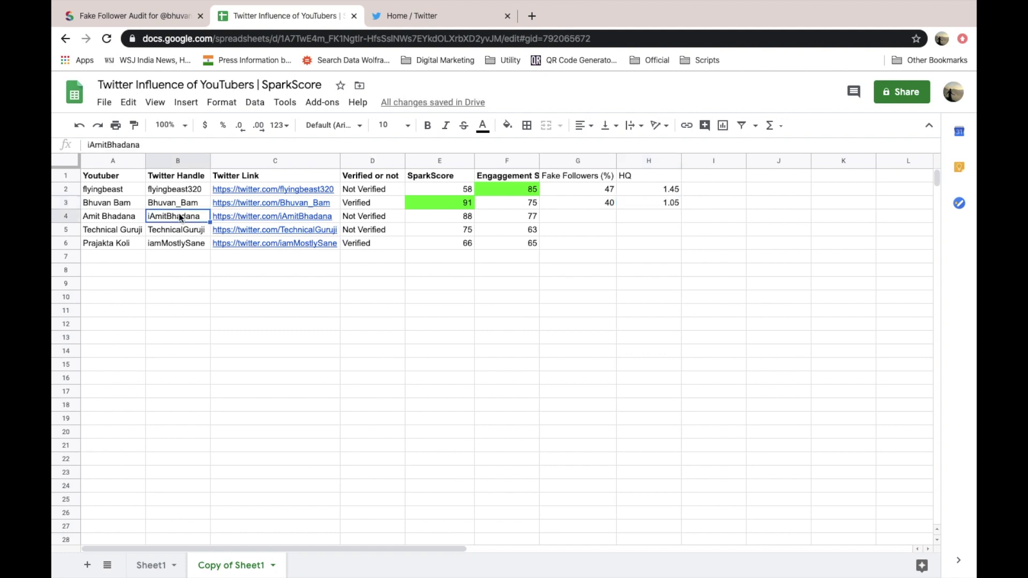
pyautogui.click(108, 17)
pyautogui.scroll(3, 482, 300)
pyautogui.scroll(3, 465, 306)
pyautogui.click(423, 265)
pyautogui.hotkey('ctrl', 'v')
pyautogui.press('Return')
pyautogui.scroll(-10, 519, 342)
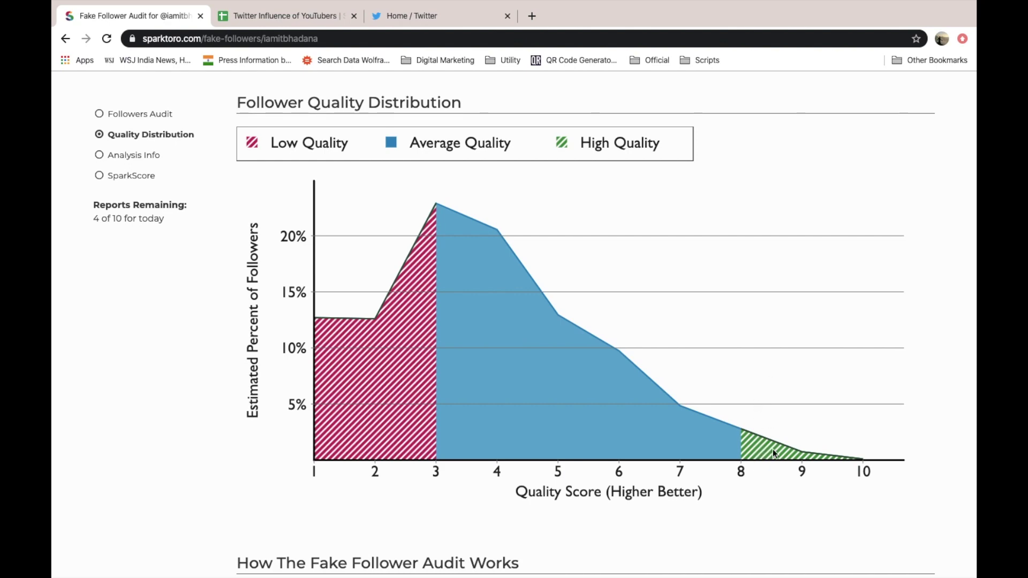
pyautogui.moveTo(797, 450)
pyautogui.scroll(4, 405, 268)
pyautogui.scroll(3, 407, 276)
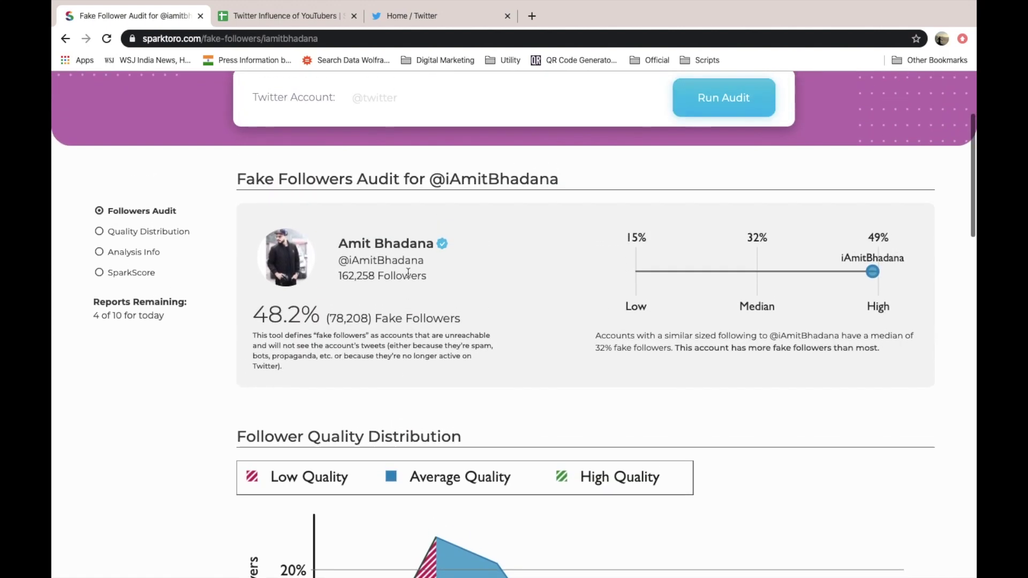
# - Enter Amit Bhadana's values: 48.2 in G4 and 0.75 in H4
pyautogui.click(294, 18)
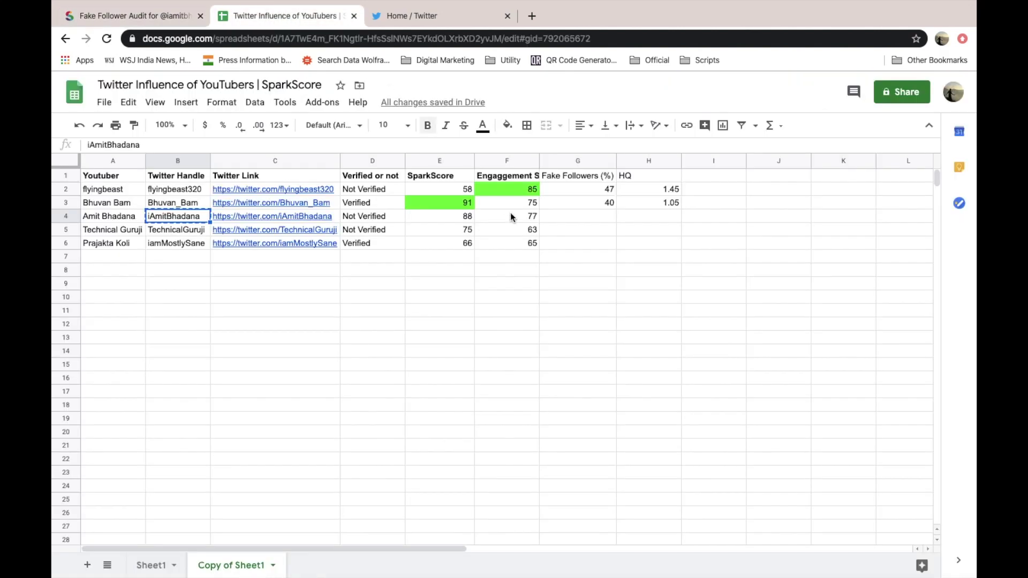
pyautogui.click(599, 208)
pyautogui.click(600, 216)
pyautogui.write('48.2')
pyautogui.press('Tab')
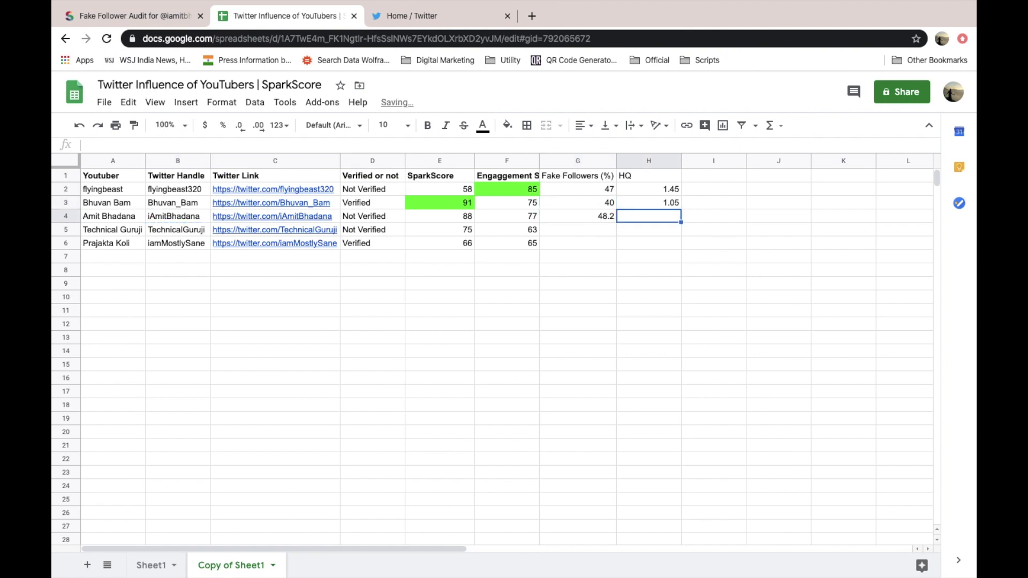
pyautogui.write('0.')
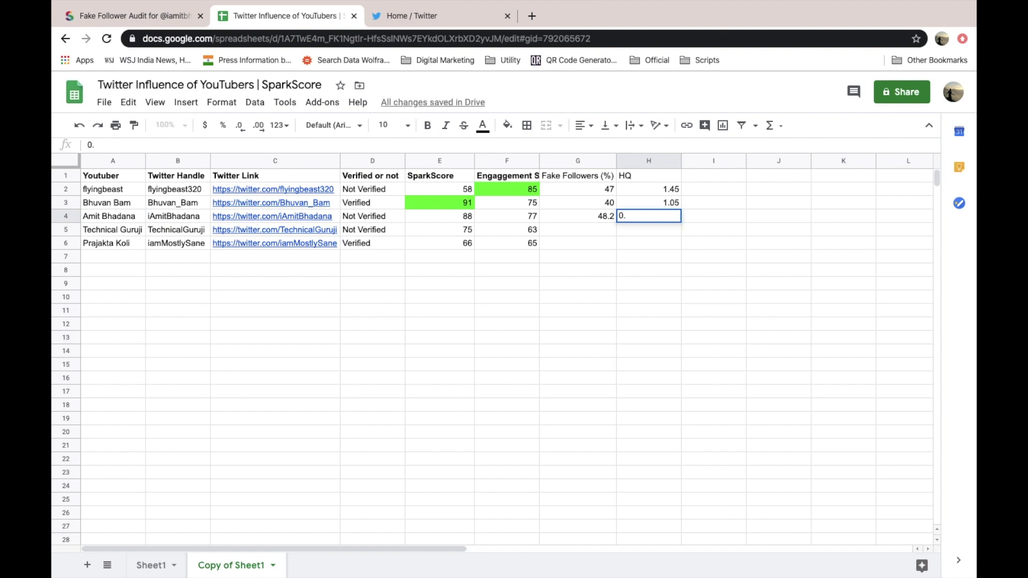
pyautogui.write('75')
pyautogui.press('Return')
pyautogui.press('Left')
pyautogui.press('Right')
pyautogui.press('Left')
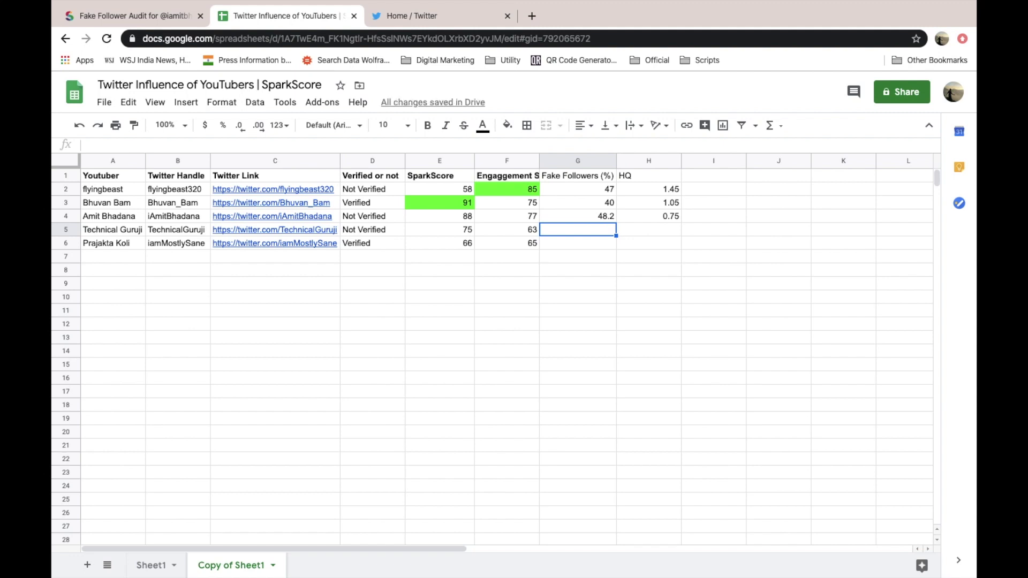
pyautogui.press('Left')
pyautogui.press('Left')
pyautogui.press('Left')
pyautogui.press('Left')
pyautogui.press('Left')
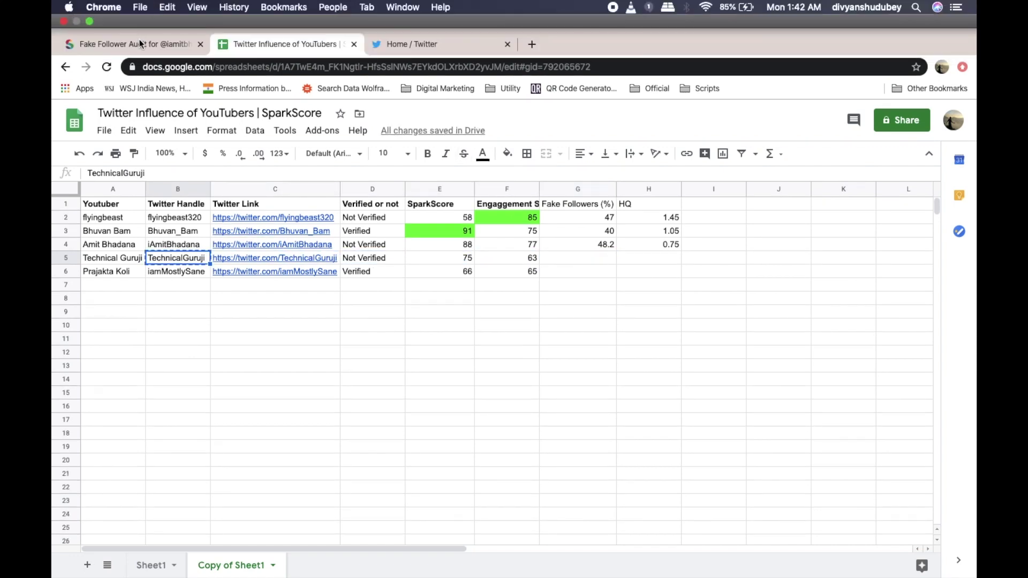
pyautogui.click(149, 43)
pyautogui.click(386, 130)
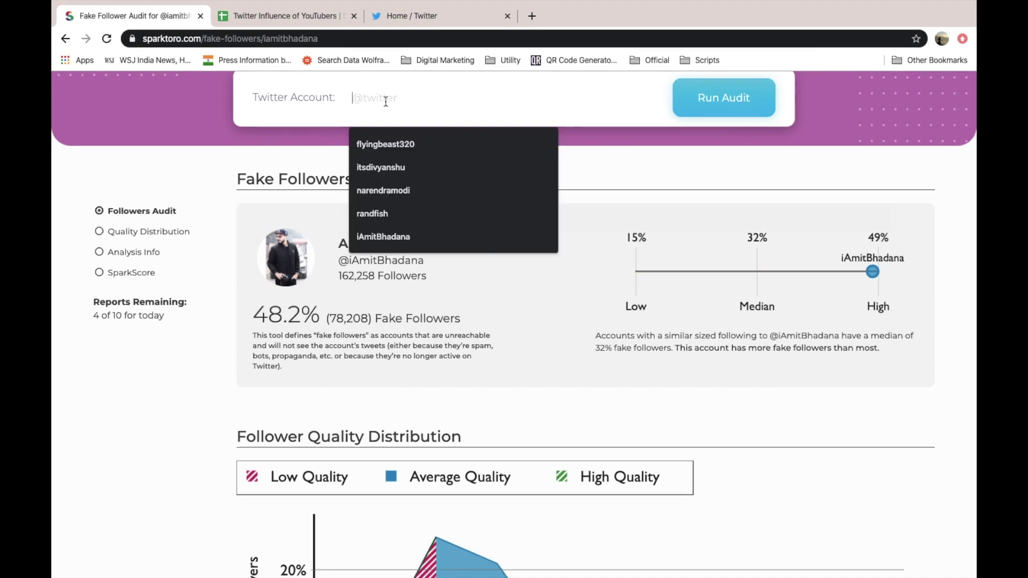
pyautogui.press('super+v')
pyautogui.press('Return')
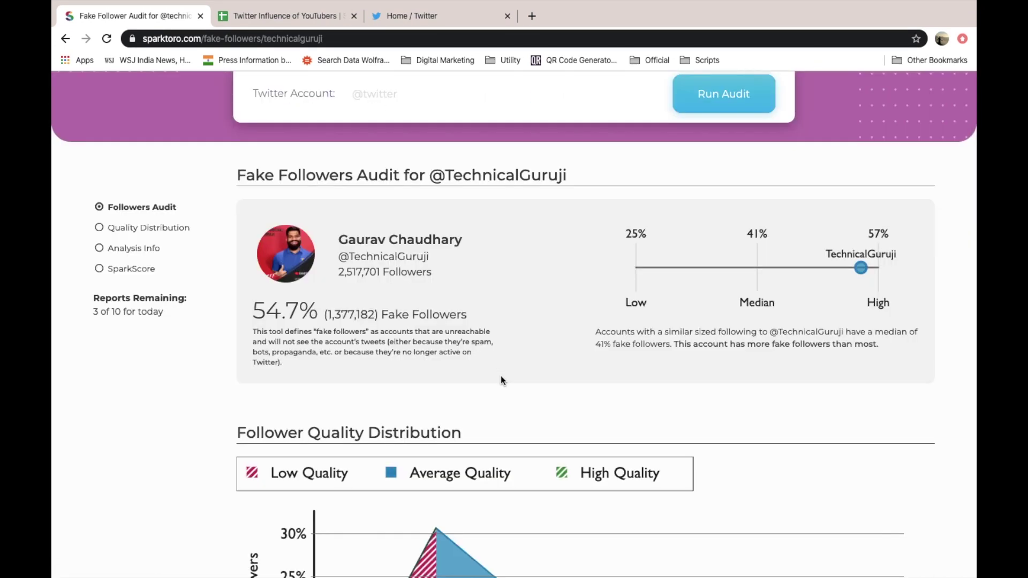
pyautogui.scroll(-5, 502, 377)
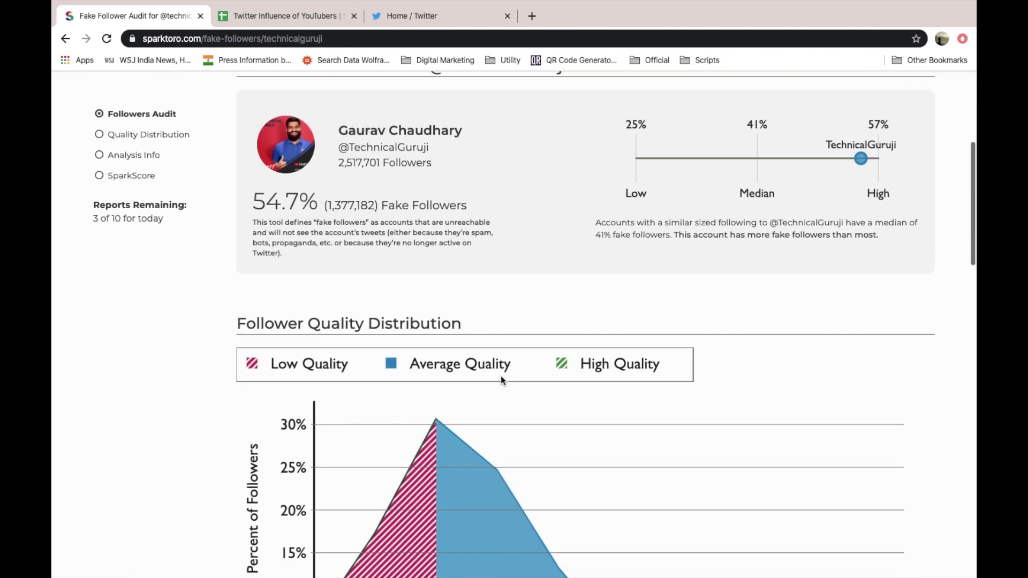
pyautogui.scroll(-1, 501, 379)
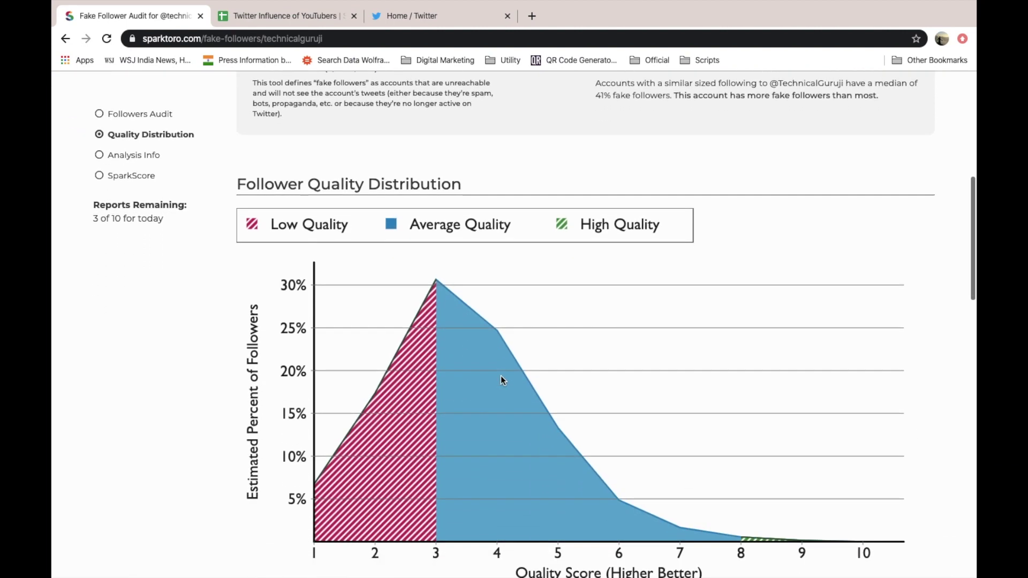
pyautogui.scroll(2, 502, 379)
pyautogui.scroll(-4, 502, 379)
pyautogui.scroll(4, 501, 379)
pyautogui.scroll(-6, 501, 379)
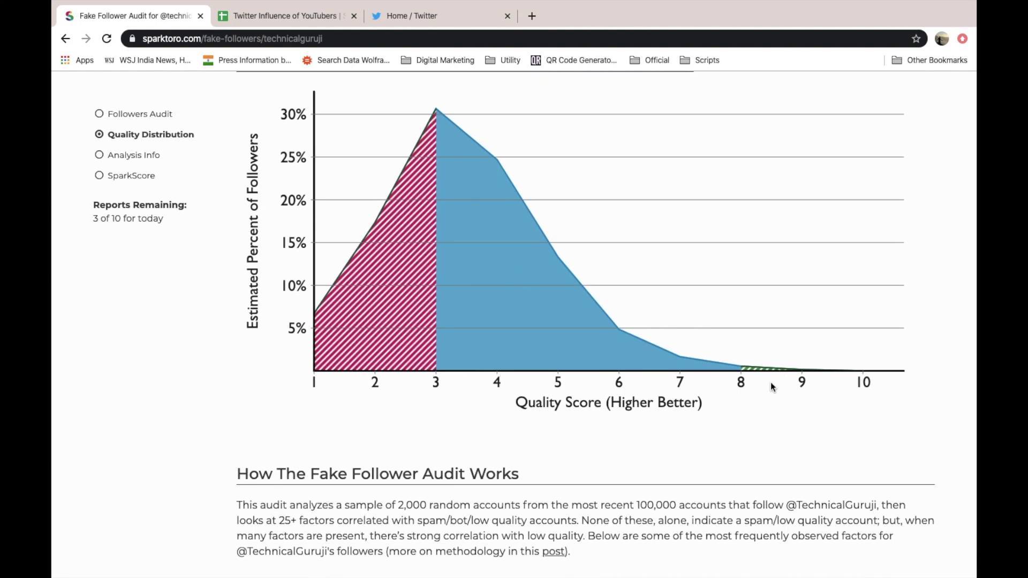
pyautogui.moveTo(748, 367)
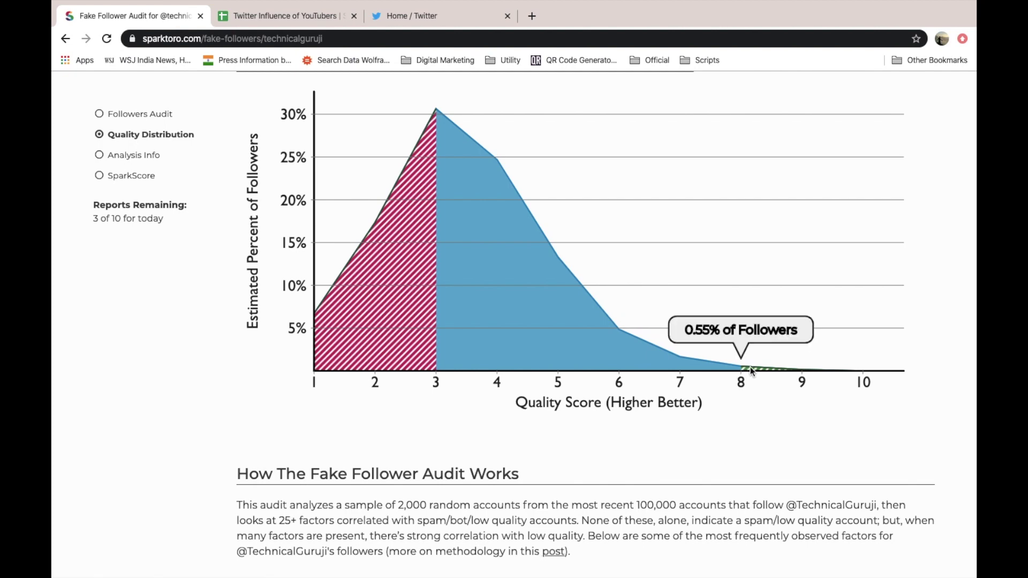
pyautogui.scroll(5, 750, 367)
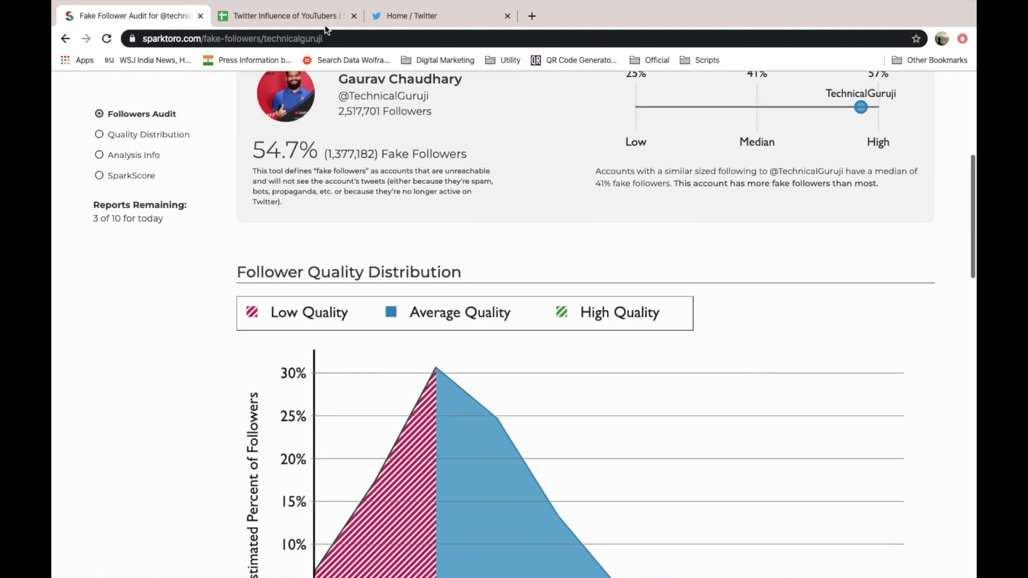
# - Enter Technical Guruji's values: 54 in G5 and .55 in H5
pyautogui.click(301, 15)
pyautogui.hotkey('ctrl', 'c')
pyautogui.click(596, 229)
pyautogui.write('54')
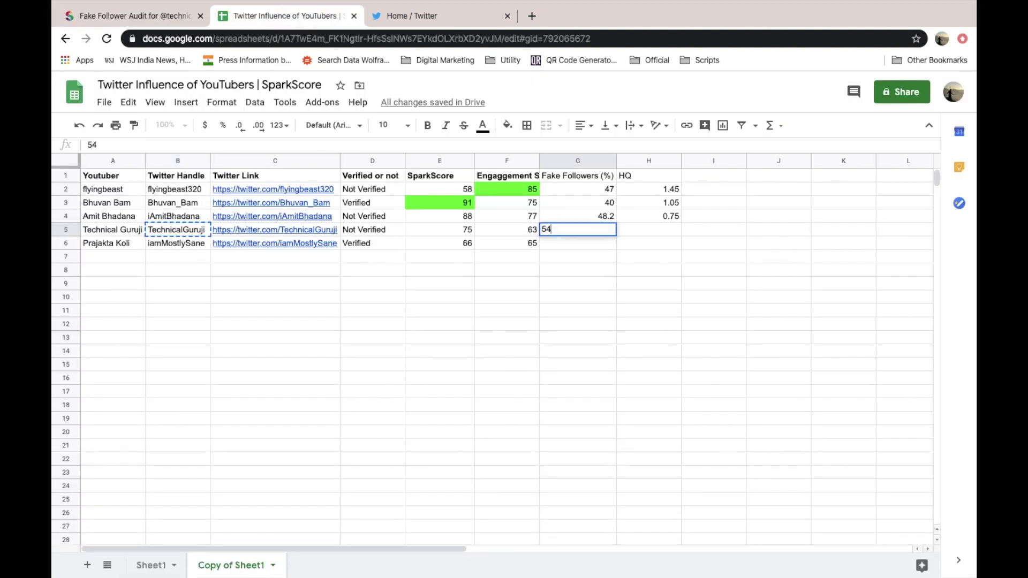
pyautogui.press('Tab')
pyautogui.write('.55')
pyautogui.press('Left')
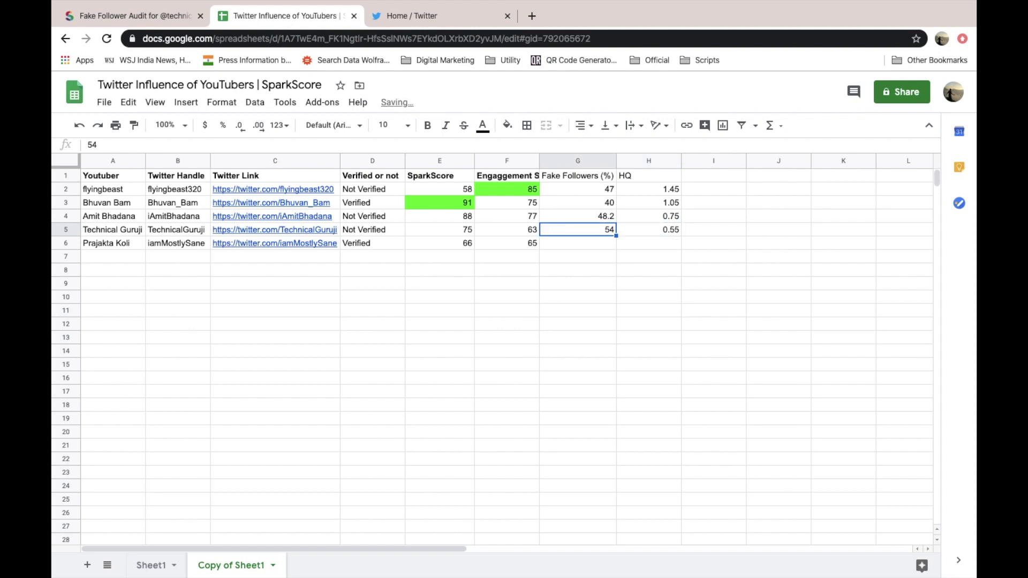
# - Round Amit Bhadana's G4 value to 48, then select Prajakta Koli's handle in B6
pyautogui.press('Up')
pyautogui.press('Up')
pyautogui.press('Down')
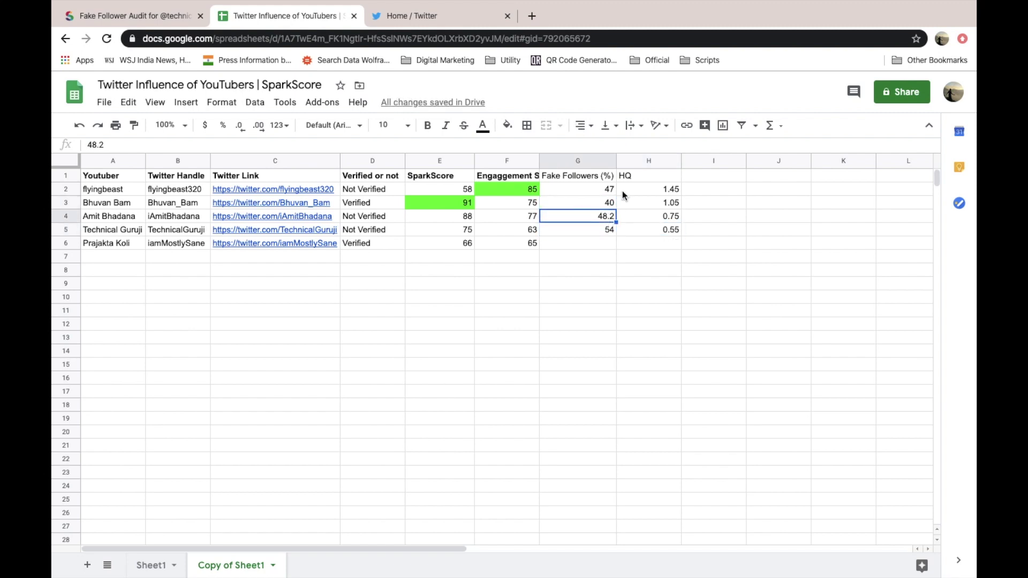
pyautogui.press('Return')
pyautogui.press('BackSpace')
pyautogui.press('BackSpace')
pyautogui.click(631, 253)
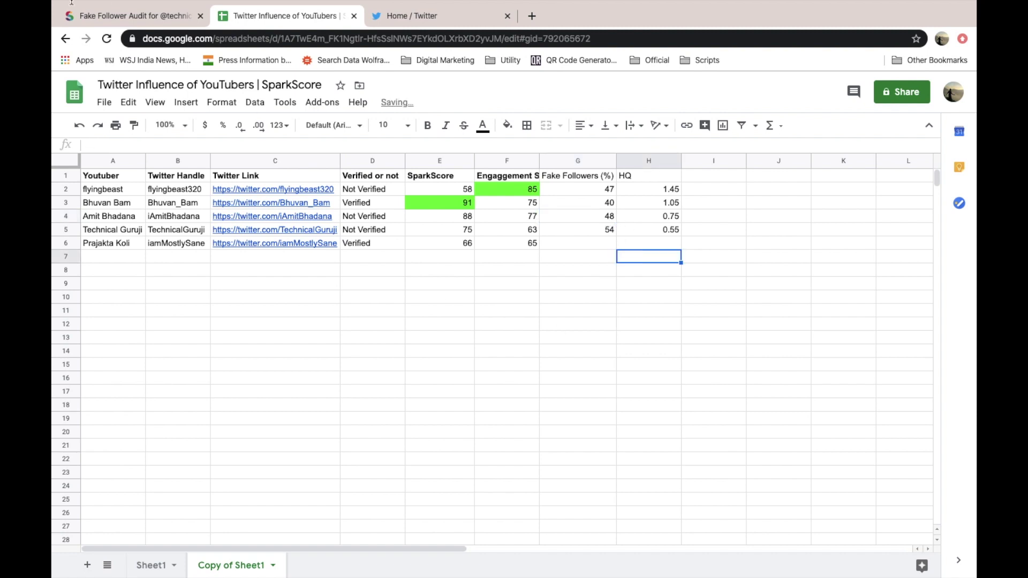
pyautogui.click(128, 15)
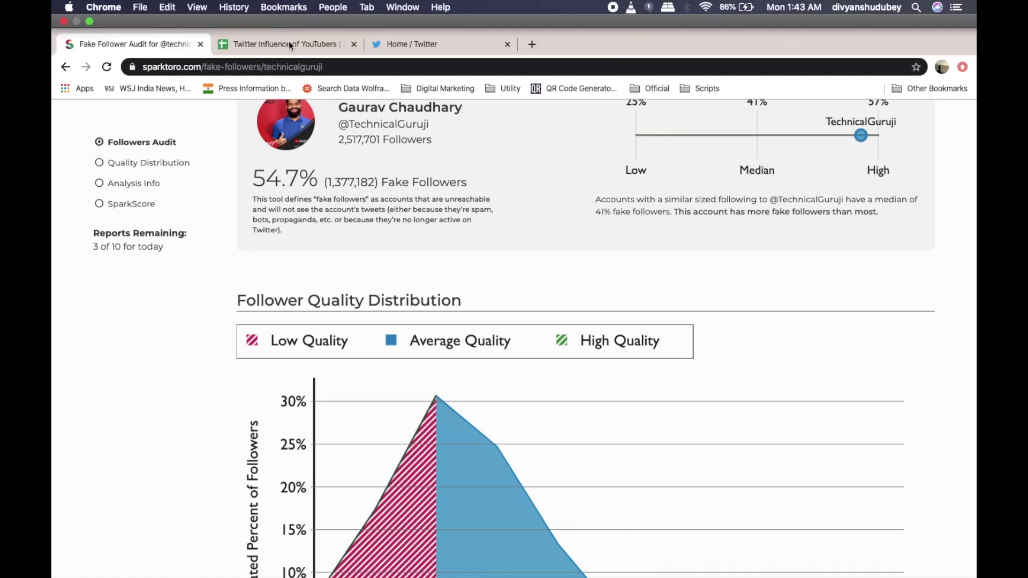
pyautogui.click(289, 44)
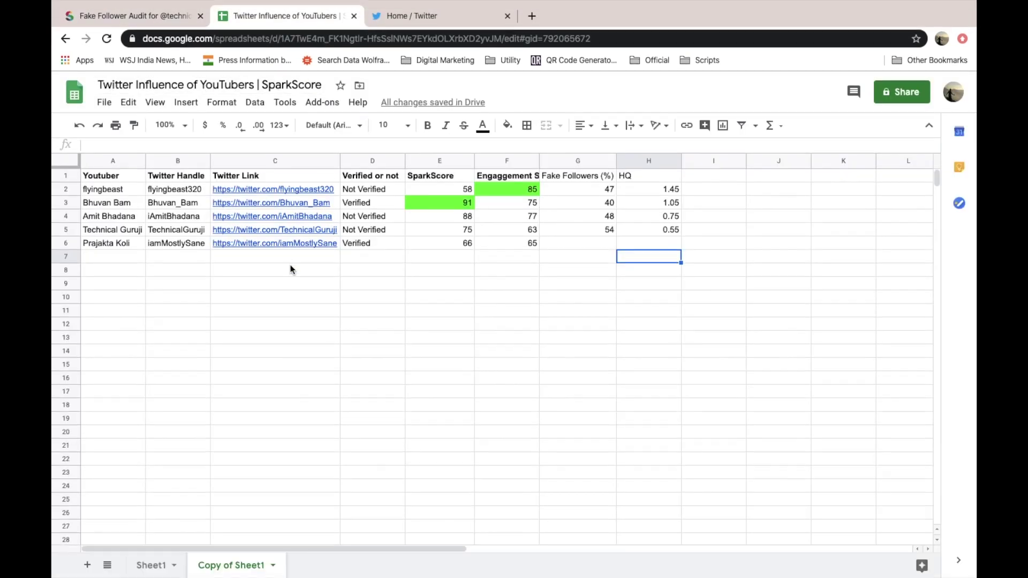
pyautogui.click(172, 245)
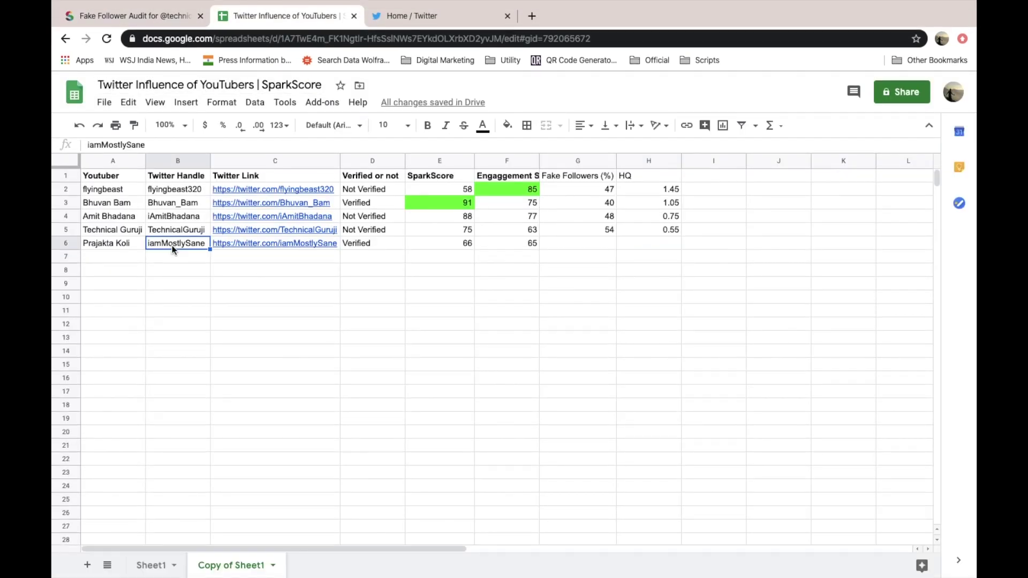
pyautogui.click(137, 18)
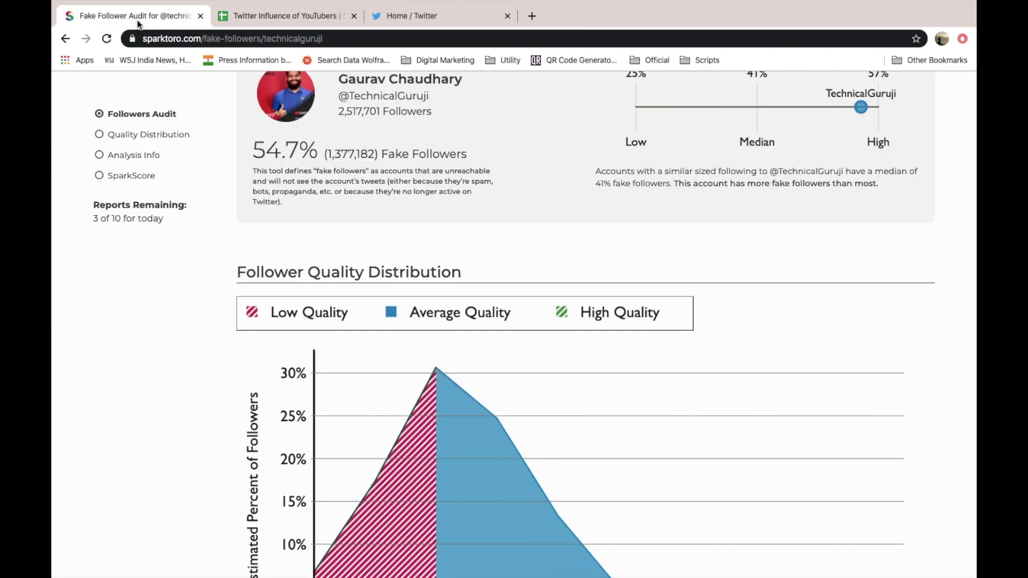
pyautogui.scroll(5, 408, 282)
pyautogui.click(410, 282)
pyautogui.press('super+v')
pyautogui.press('Return')
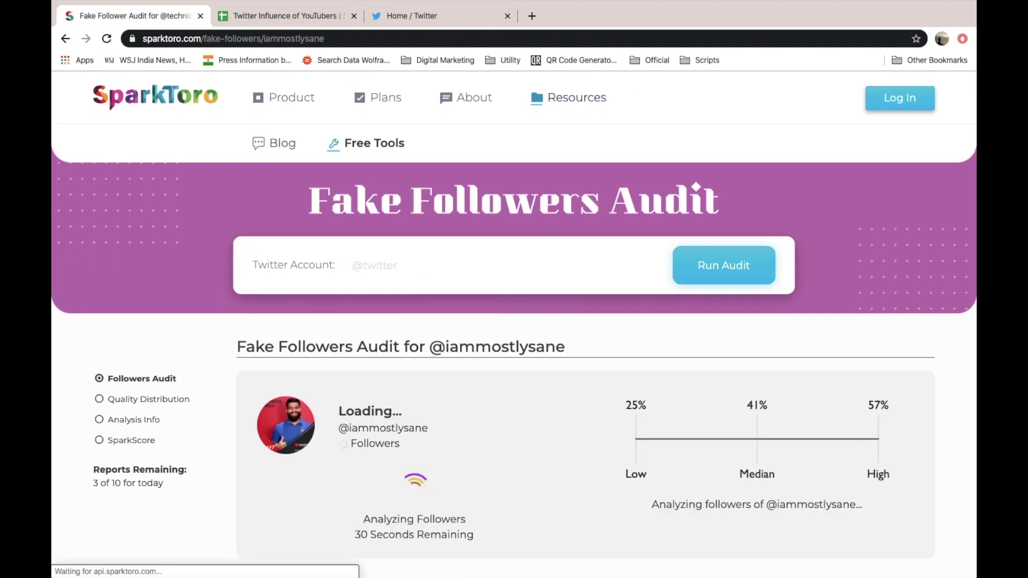
# - Read the audit results: 51.4% fake followers and 1.20% high-quality followers
pyautogui.scroll(-3, 544, 490)
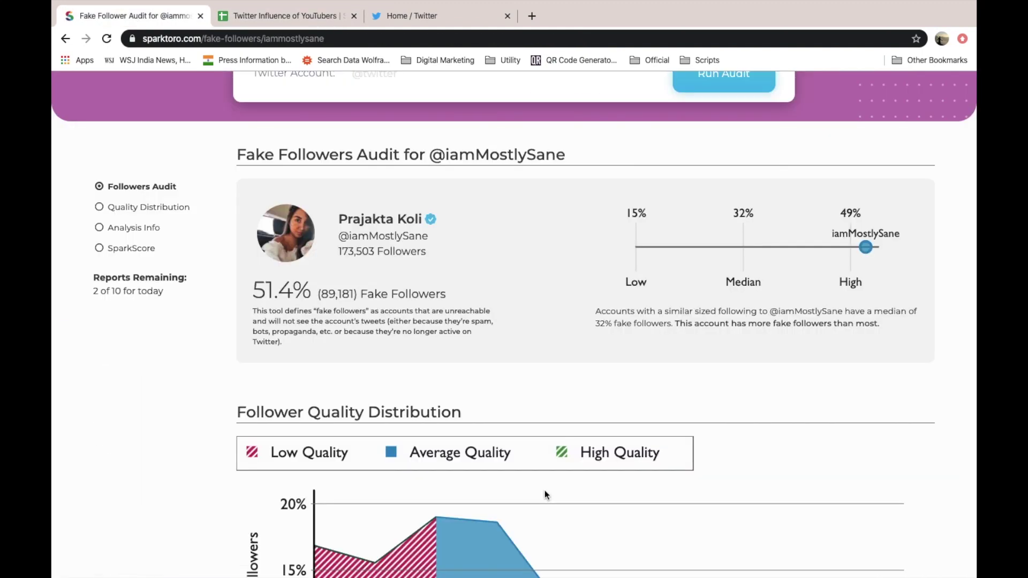
pyautogui.scroll(-1, 544, 490)
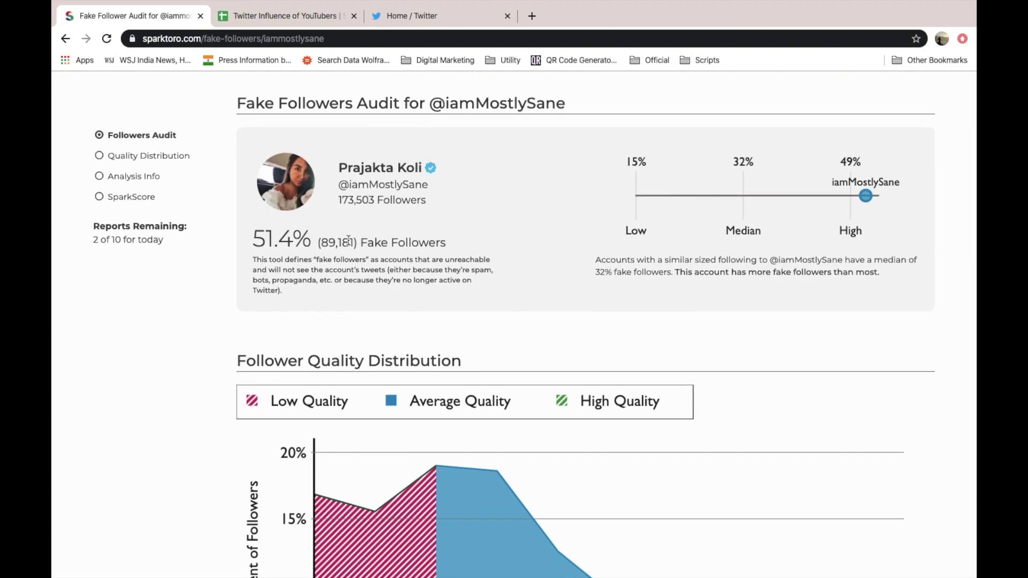
pyautogui.scroll(-20, 503, 316)
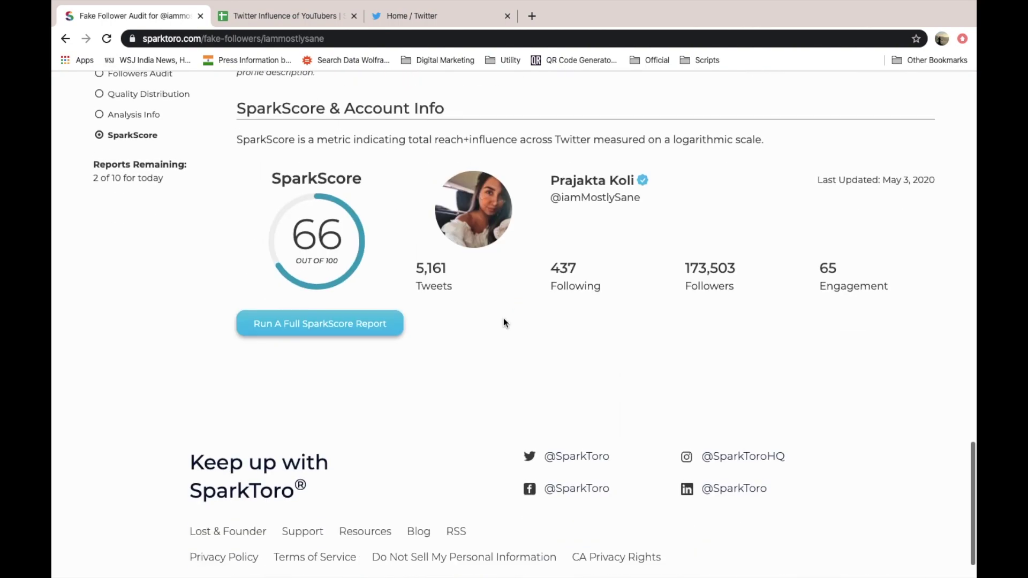
pyautogui.scroll(11, 503, 321)
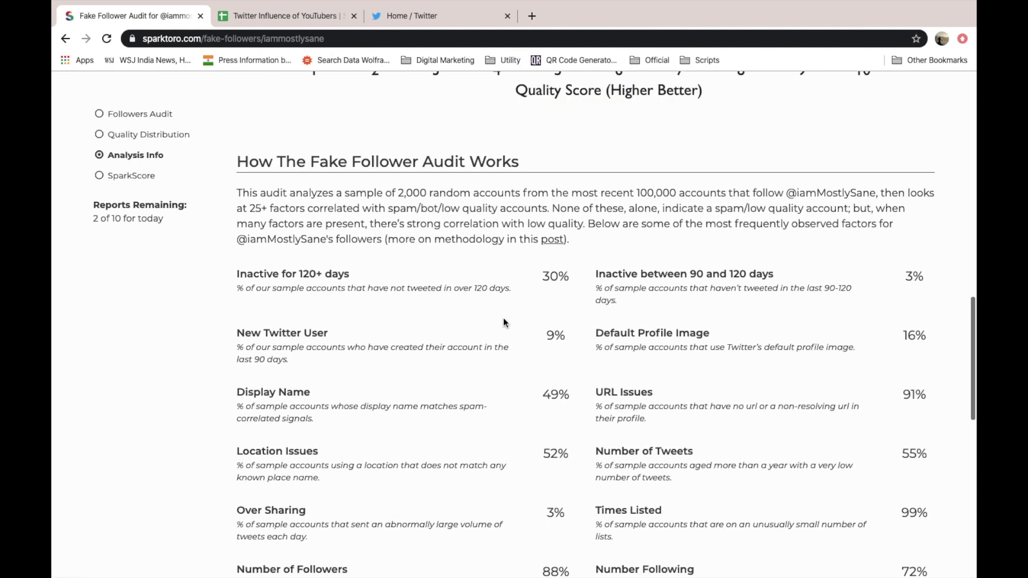
pyautogui.scroll(3, 503, 318)
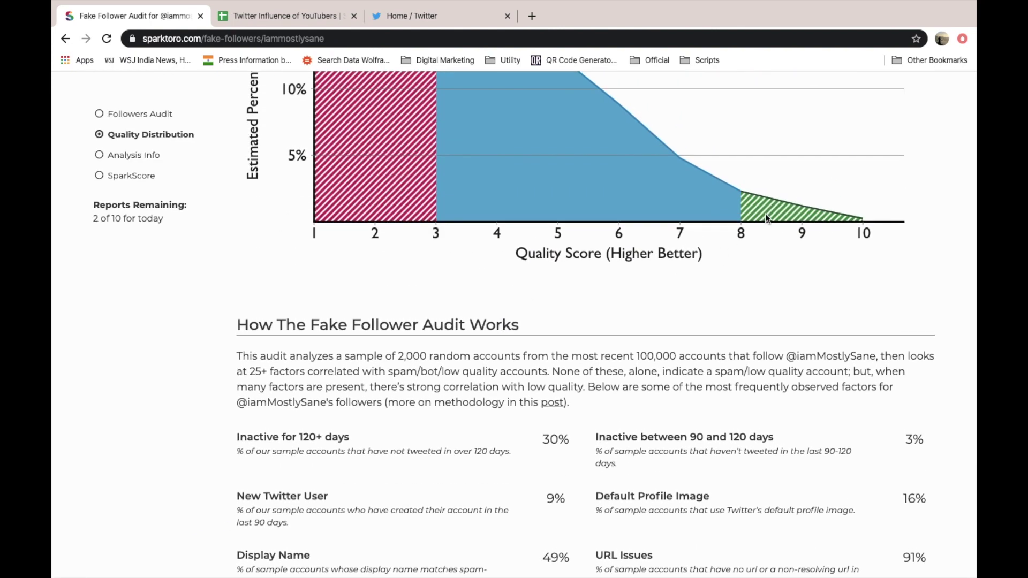
pyautogui.scroll(2, 764, 214)
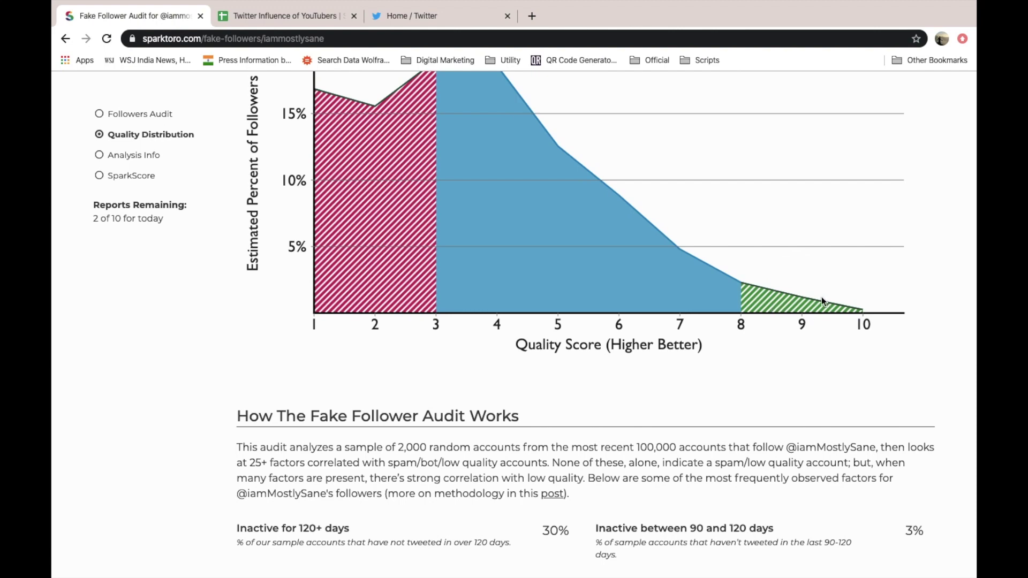
pyautogui.moveTo(802, 306)
pyautogui.scroll(5, 803, 307)
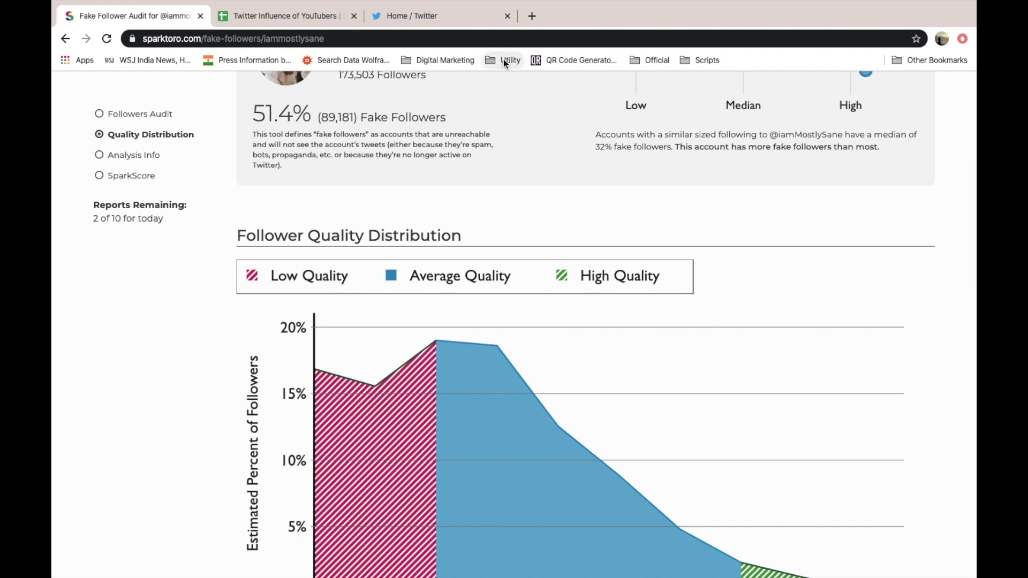
# - Enter 51 in G6 and 1.2 in H6 for Prajakta Koli
pyautogui.click(304, 16)
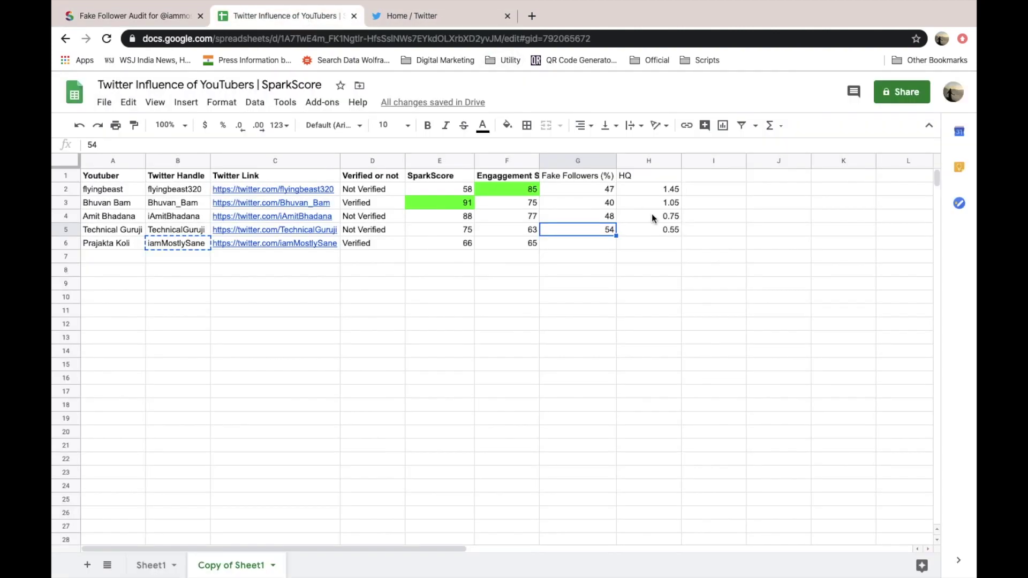
pyautogui.click(596, 247)
pyautogui.write('51')
pyautogui.press('Tab')
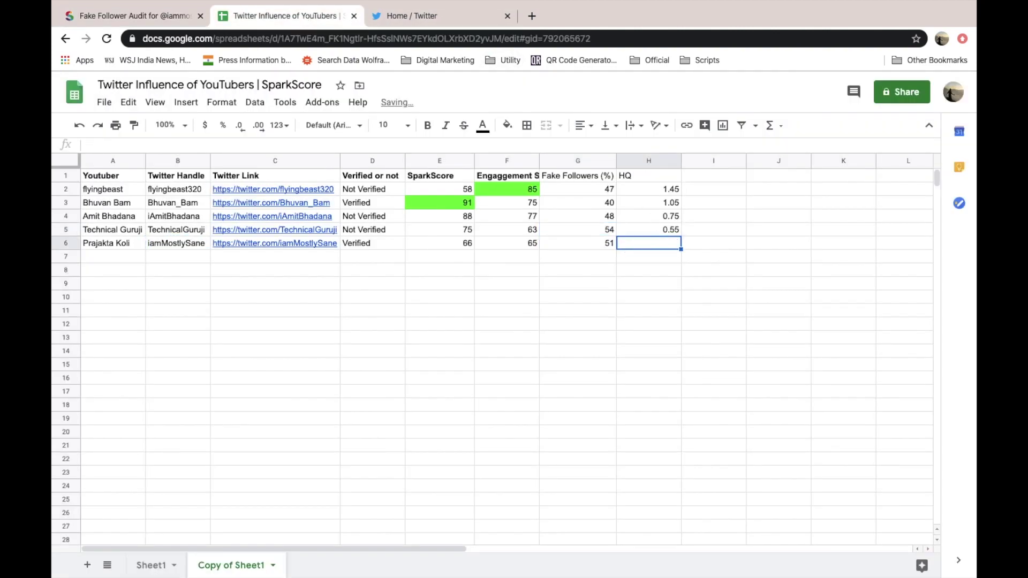
pyautogui.write('1.2')
pyautogui.press('Tab')
# - Compare the Fake Followers (%) values, settling on the highest, 54 in G5
pyautogui.press('Left')
pyautogui.click(578, 202)
pyautogui.click(577, 189)
pyautogui.press('Down')
pyautogui.press('Down')
pyautogui.press('Down')
pyautogui.press('Down')
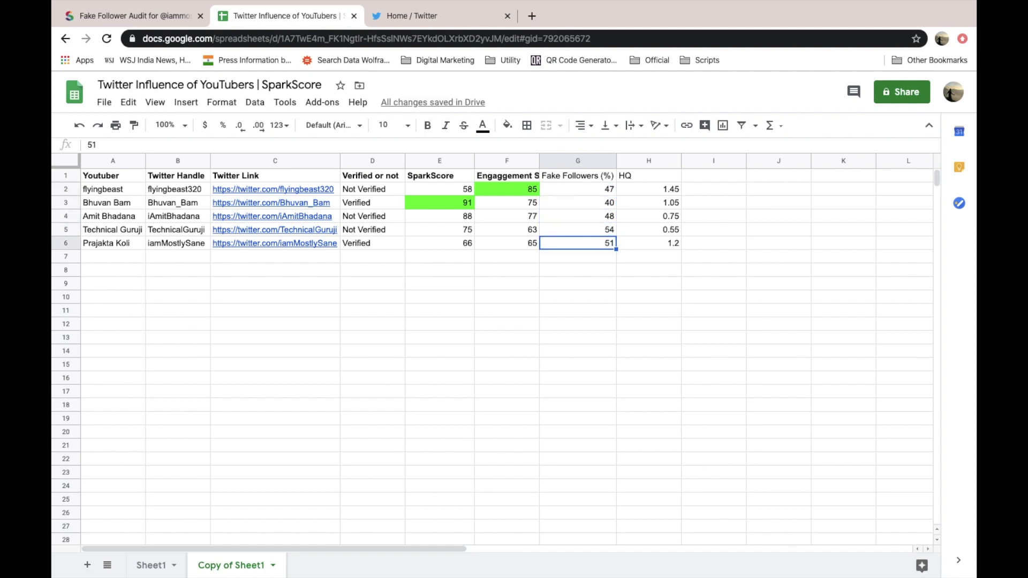
pyautogui.press('Up')
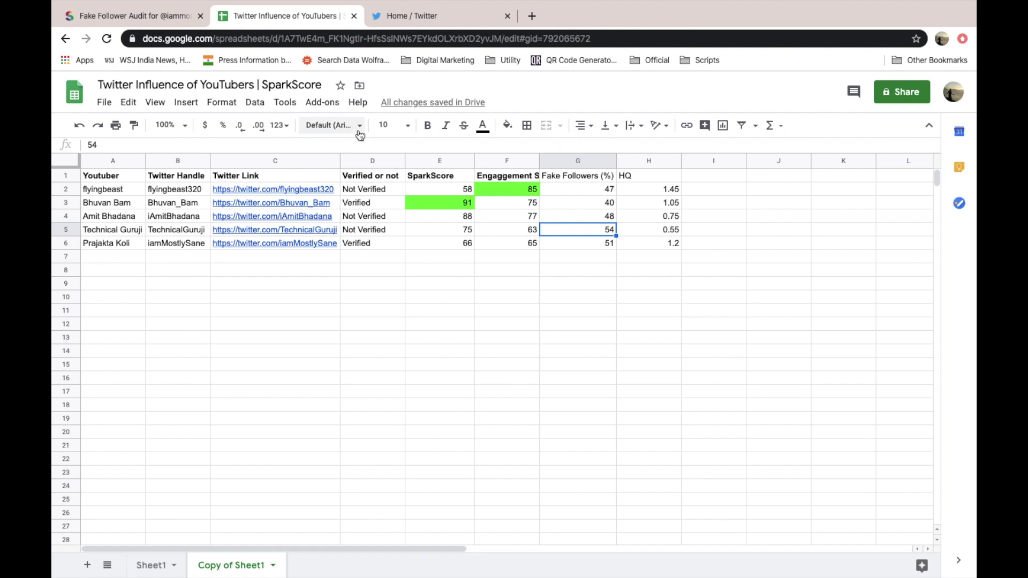
# - Fill the worst fake-follower value, 54 in G5, red
pyautogui.click(507, 126)
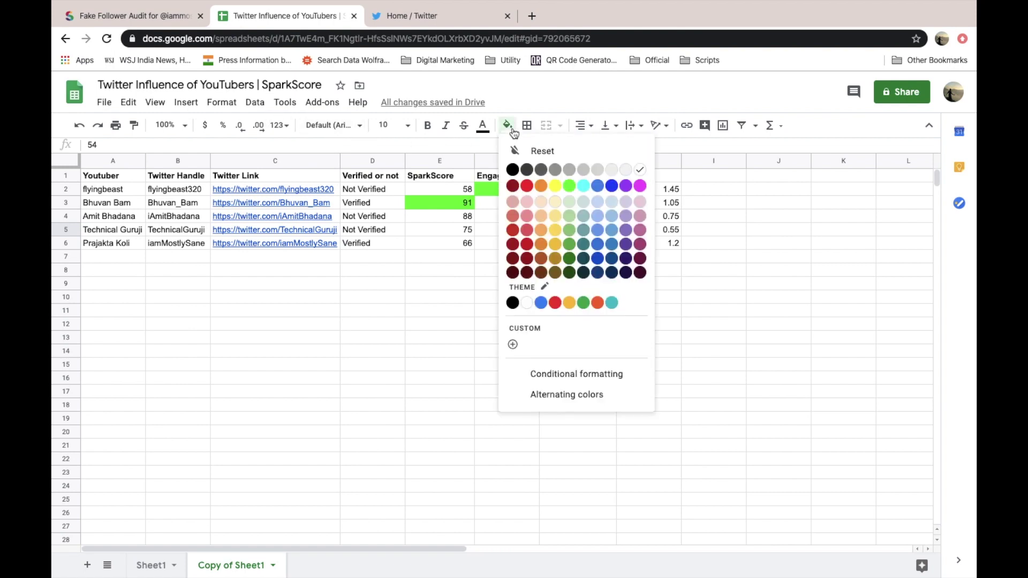
pyautogui.click(527, 187)
pyautogui.click(590, 271)
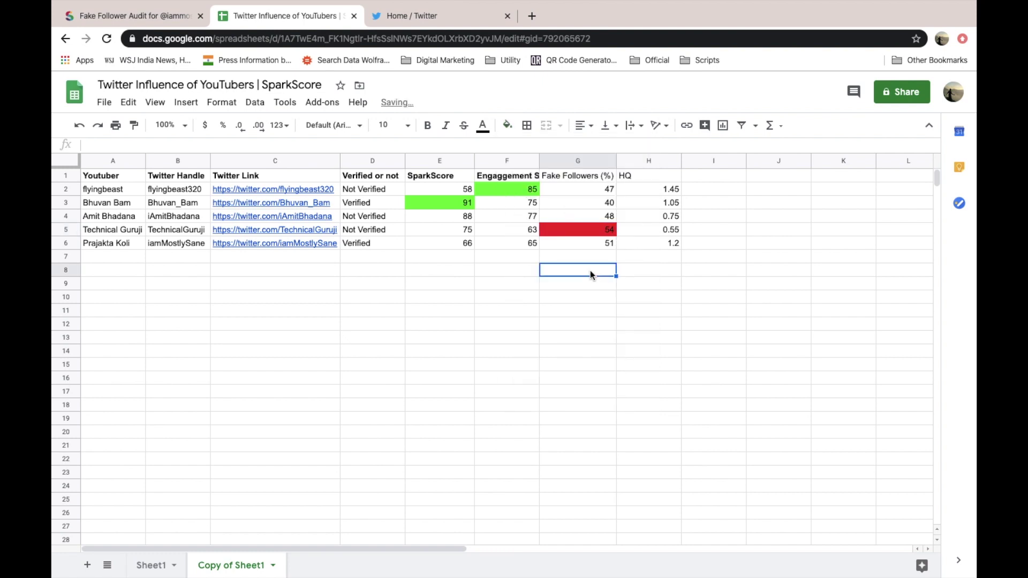
# - Find the lowest fake-follower value, 40 in G3, and fill it bright green
pyautogui.press('Up')
pyautogui.press('Up')
pyautogui.press('Up')
pyautogui.press('Up')
pyautogui.press('Up')
pyautogui.press('Up')
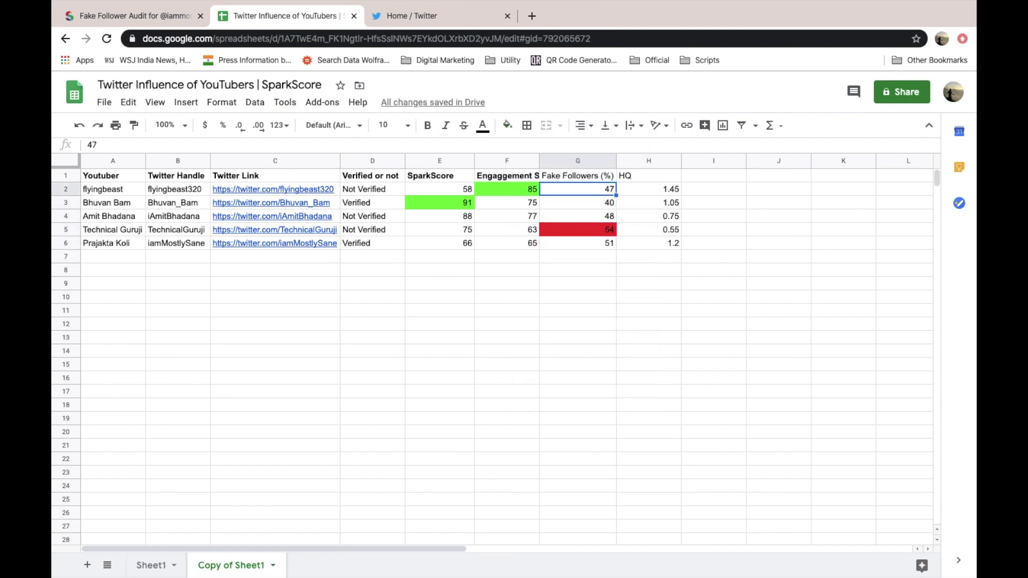
pyautogui.press('Down')
pyautogui.press('Down')
pyautogui.press('Down')
pyautogui.press('Down')
pyautogui.press('Down')
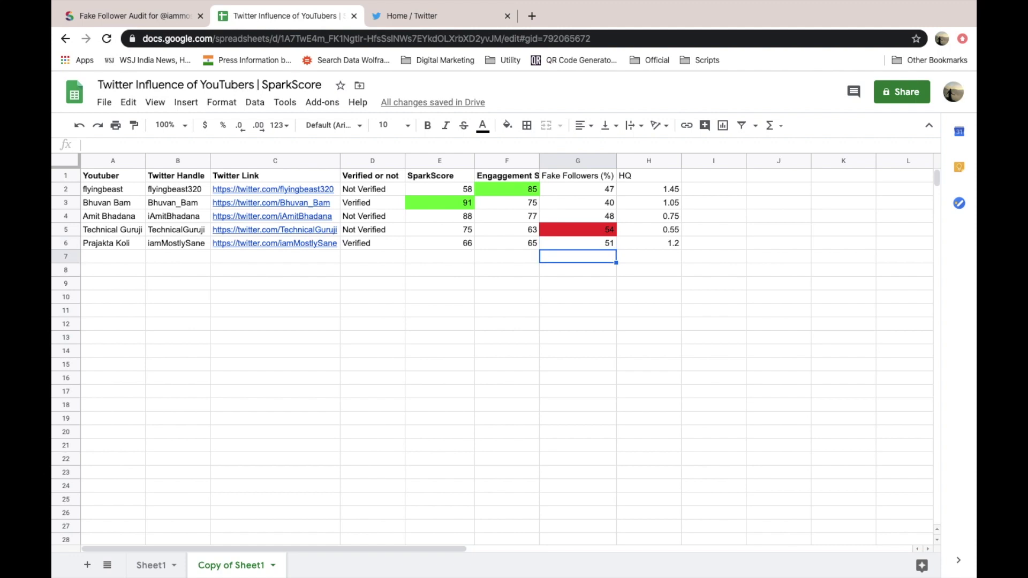
pyautogui.press('Up')
pyautogui.press('Up')
pyautogui.press('Up')
pyautogui.press('Up')
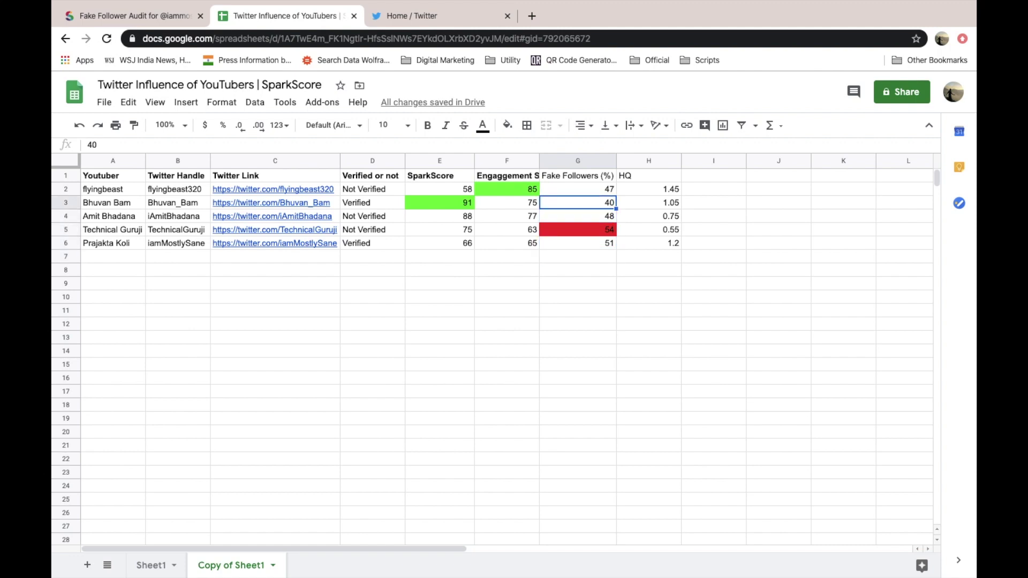
pyautogui.press('Down')
pyautogui.press('Down')
pyautogui.press('Down')
pyautogui.press('Up')
pyautogui.press('Up')
pyautogui.press('Up')
pyautogui.click(527, 125)
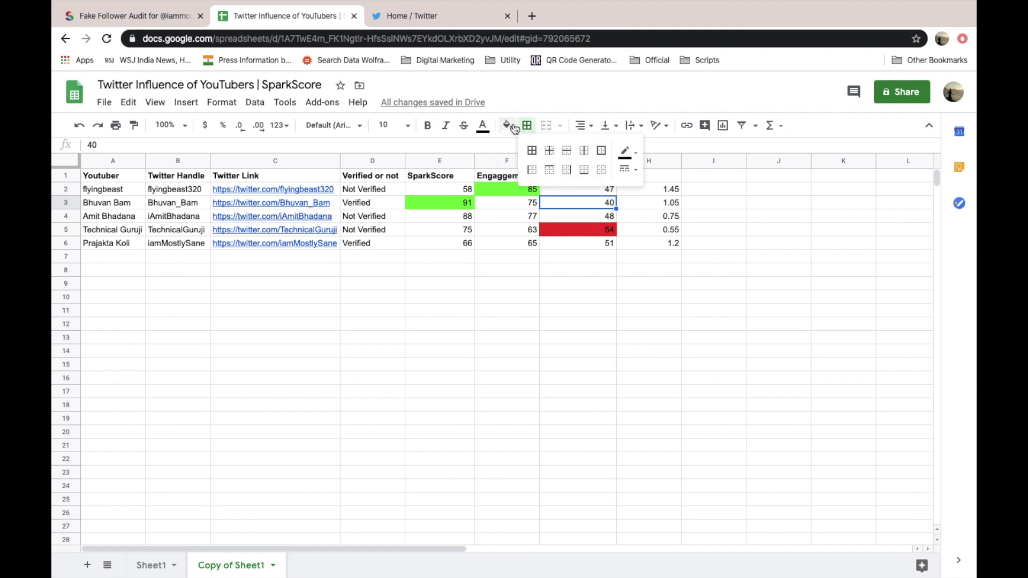
pyautogui.click(507, 124)
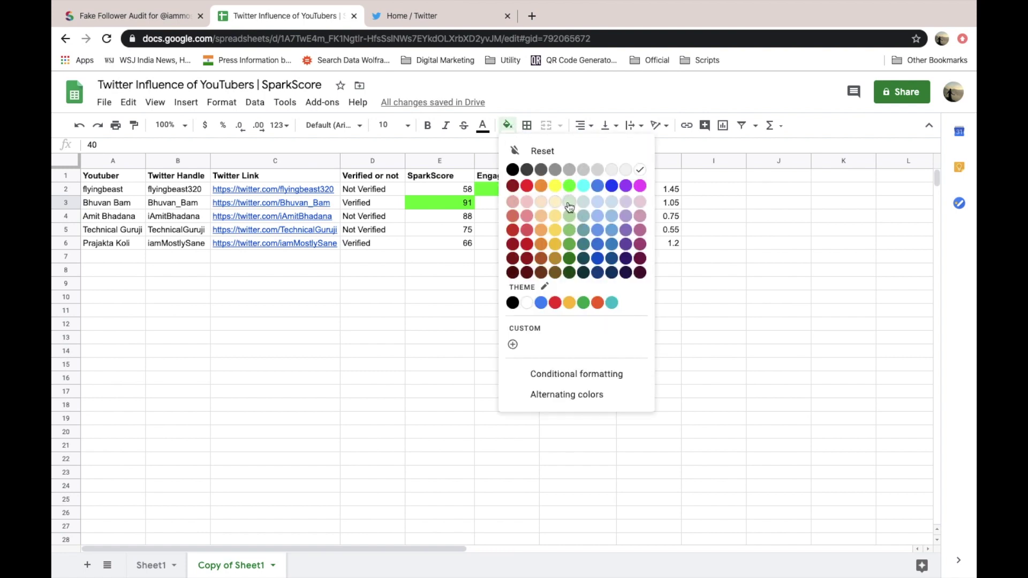
pyautogui.click(569, 186)
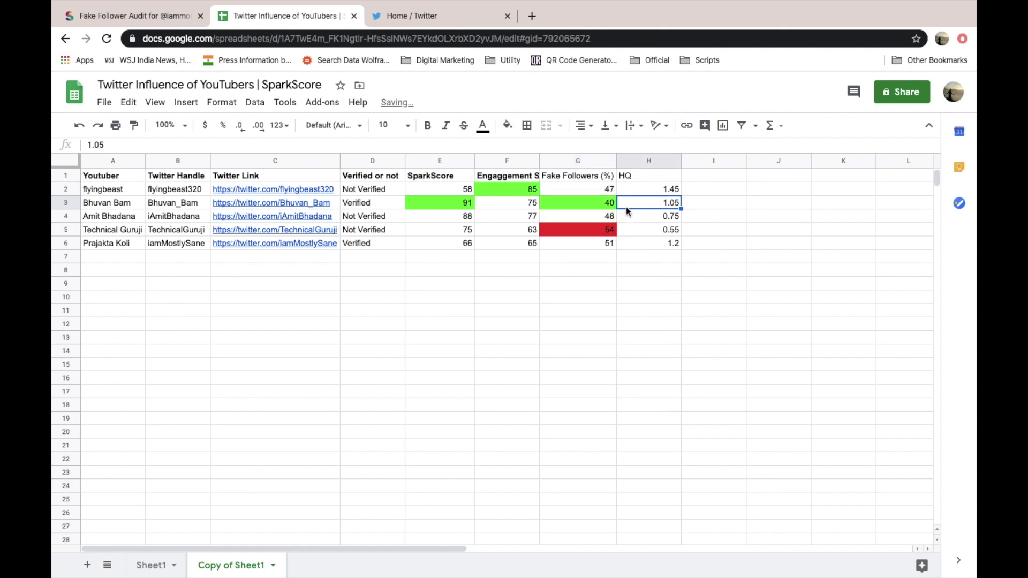
# - Look through the HQ column values from H3 down to H6
pyautogui.click(626, 207)
pyautogui.press('Down')
pyautogui.press('Down')
pyautogui.press('Up')
pyautogui.press('Up')
pyautogui.press('Up')
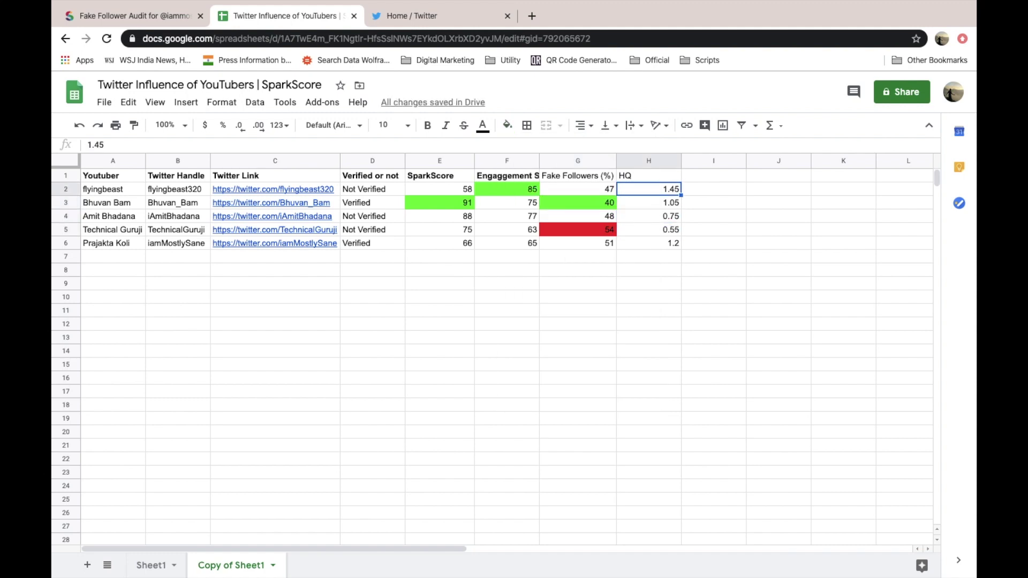
pyautogui.press('Up')
pyautogui.press('Down')
pyautogui.press('Down')
pyautogui.press('Down')
pyautogui.press('Down')
pyautogui.press('Down')
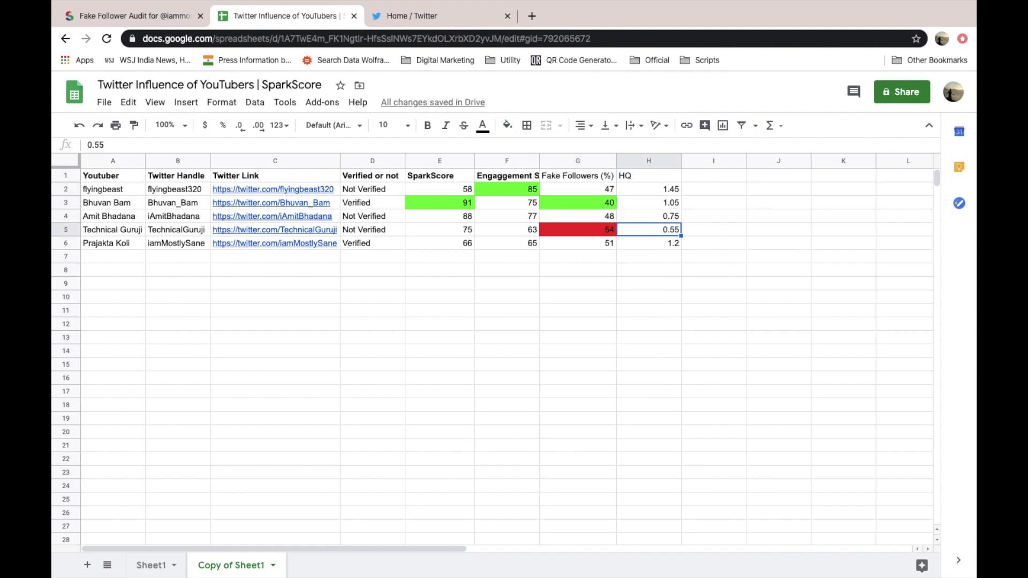
# - Fill the highest HQ value, 1.45 in H2, green
pyautogui.press('Up')
pyautogui.press('Up')
pyautogui.press('Up')
pyautogui.press('Up')
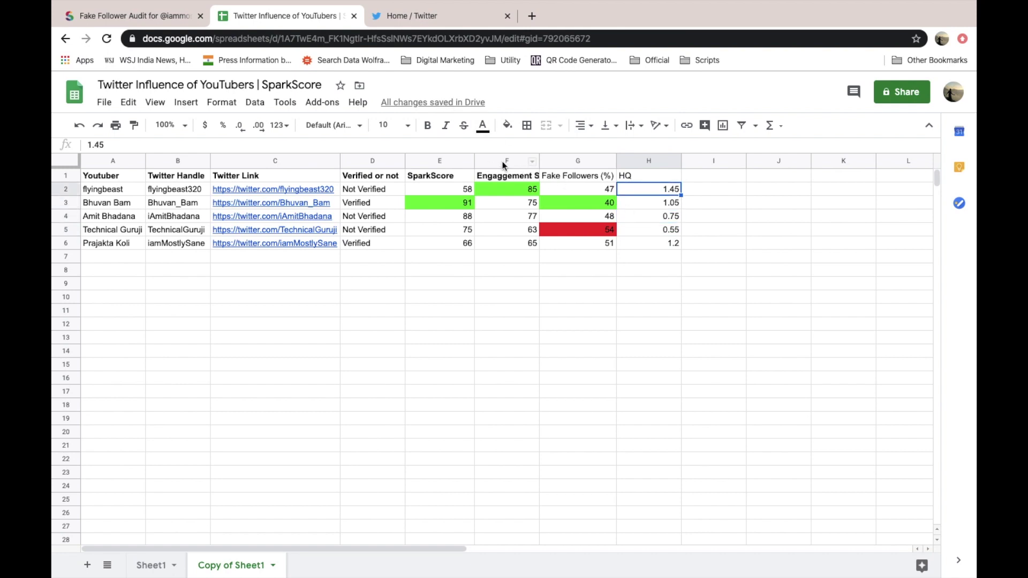
pyautogui.click(507, 127)
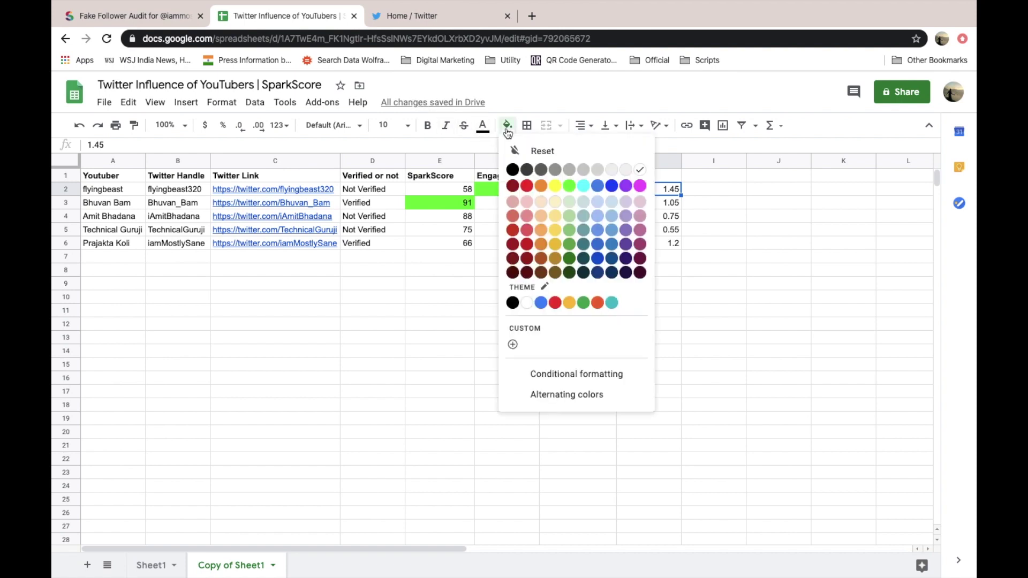
pyautogui.click(569, 186)
# - Fill the lowest HQ value, 0.55 in H5, red
pyautogui.click(654, 229)
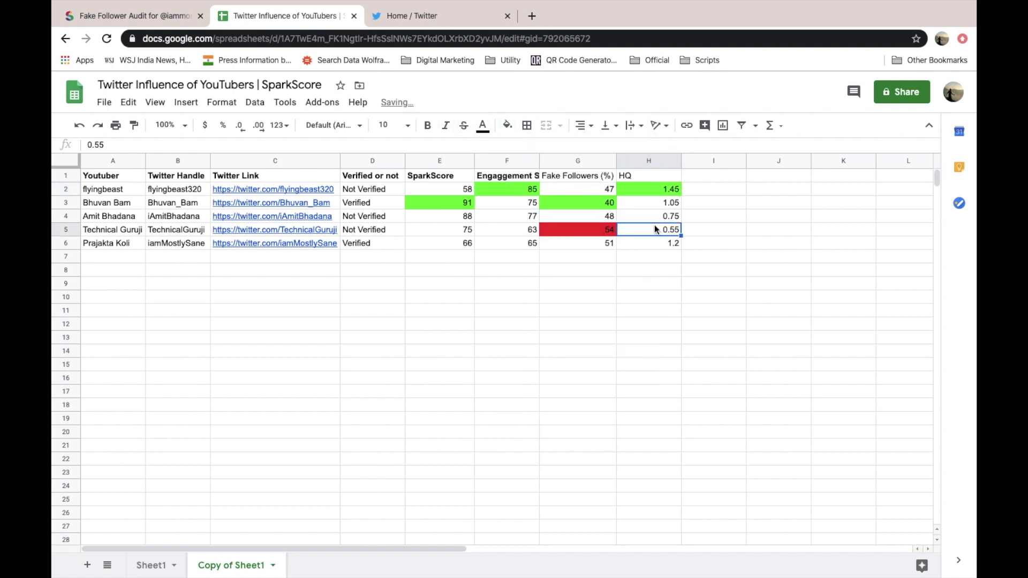
pyautogui.press('Down')
pyautogui.press('Up')
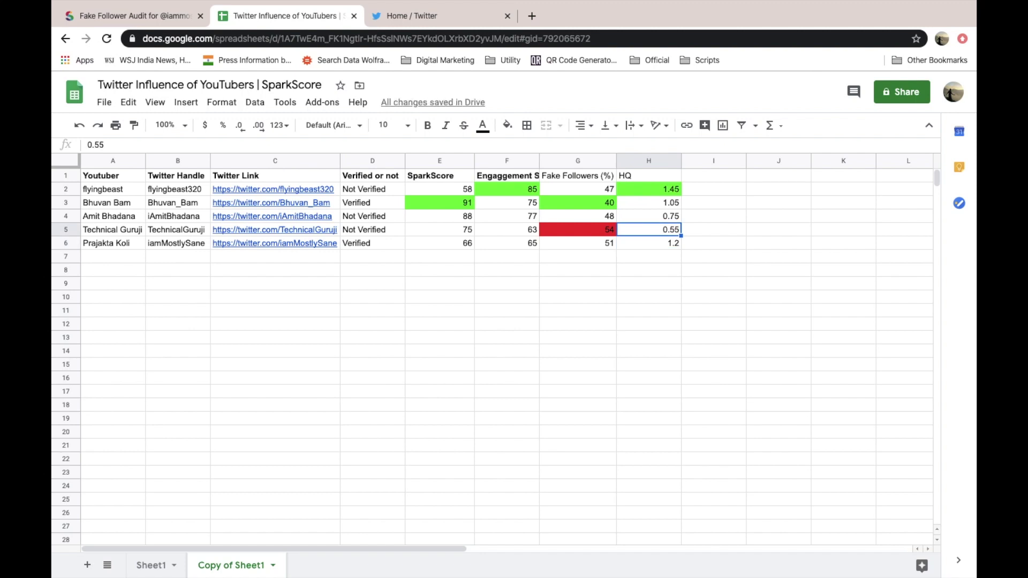
pyautogui.press('Up')
pyautogui.press('Up')
pyautogui.press('Down')
pyautogui.press('Down')
pyautogui.click(507, 124)
pyautogui.click(528, 186)
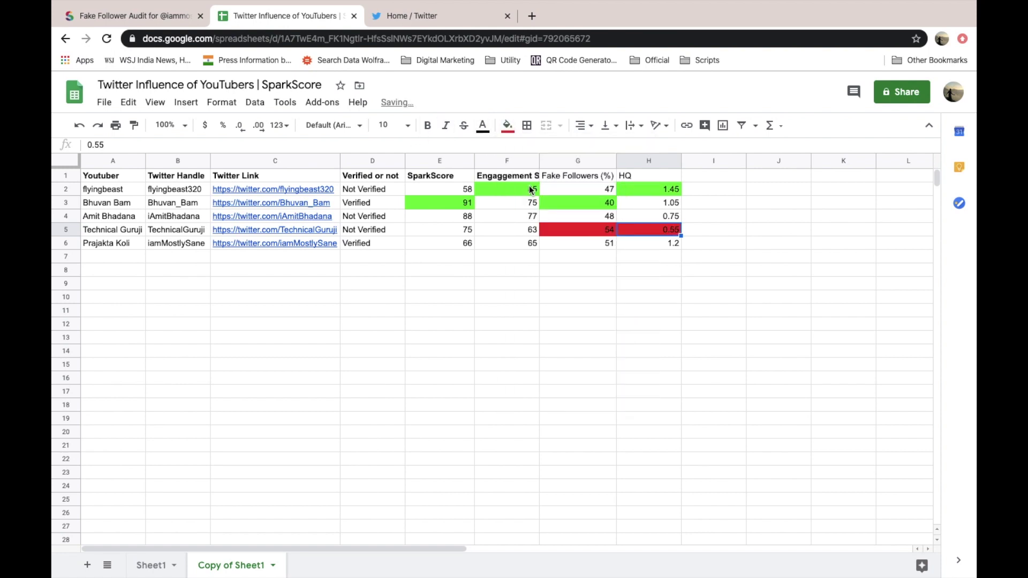
pyautogui.click(632, 245)
pyautogui.press('Up')
pyautogui.press('Up')
pyautogui.press('Up')
pyautogui.press('Down')
pyautogui.press('Down')
pyautogui.press('Down')
pyautogui.press('Down')
pyautogui.press('Up')
pyautogui.press('Up')
pyautogui.press('Up')
pyautogui.press('Up')
pyautogui.press('Up')
pyautogui.press('Down')
pyautogui.press('Left')
pyautogui.press('Left')
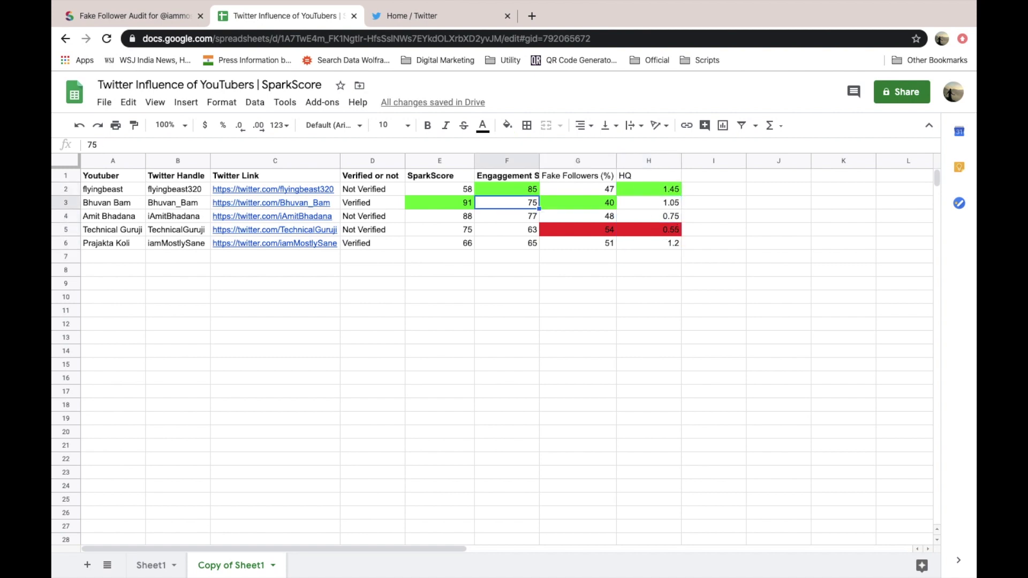
pyautogui.press('Up')
pyautogui.press('Left')
pyautogui.press('Down')
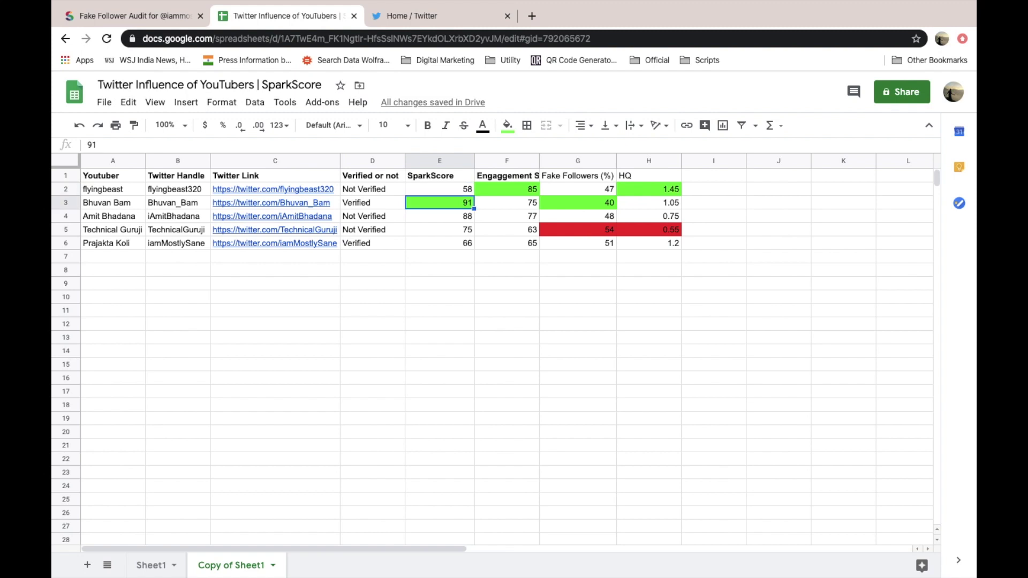
pyautogui.press('Up')
pyautogui.press('Down')
pyautogui.press('Down')
pyautogui.press('Up')
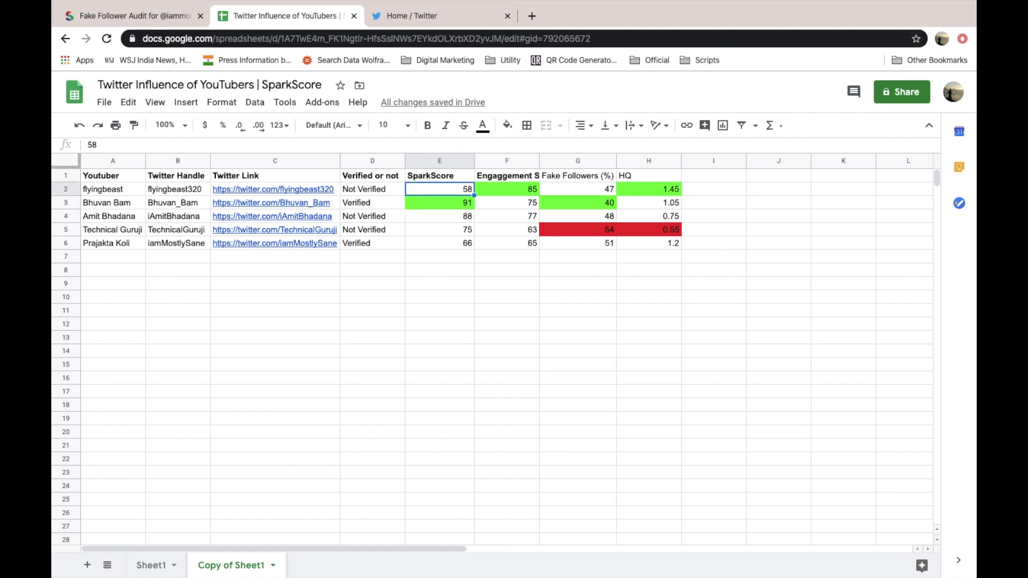
pyautogui.press('Up')
pyautogui.press('Right')
pyautogui.press('Right')
pyautogui.press('Right')
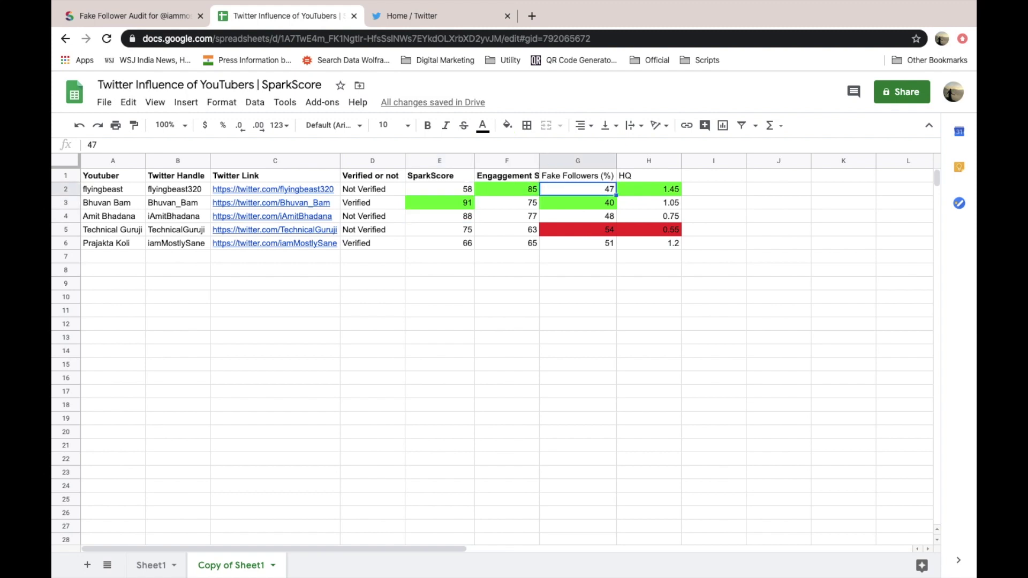
pyautogui.press('Left')
pyautogui.press('Left')
pyautogui.press('Left')
pyautogui.press('Right')
pyautogui.press('Right')
pyautogui.press('Right')
pyautogui.press('Left')
pyautogui.press('Left')
pyautogui.press('Left')
pyautogui.press('Left')
pyautogui.press('Left')
pyautogui.press('Left')
pyautogui.press('Left')
pyautogui.press('Right')
pyautogui.press('Right')
pyautogui.press('Right')
pyautogui.press('Right')
pyautogui.press('Right')
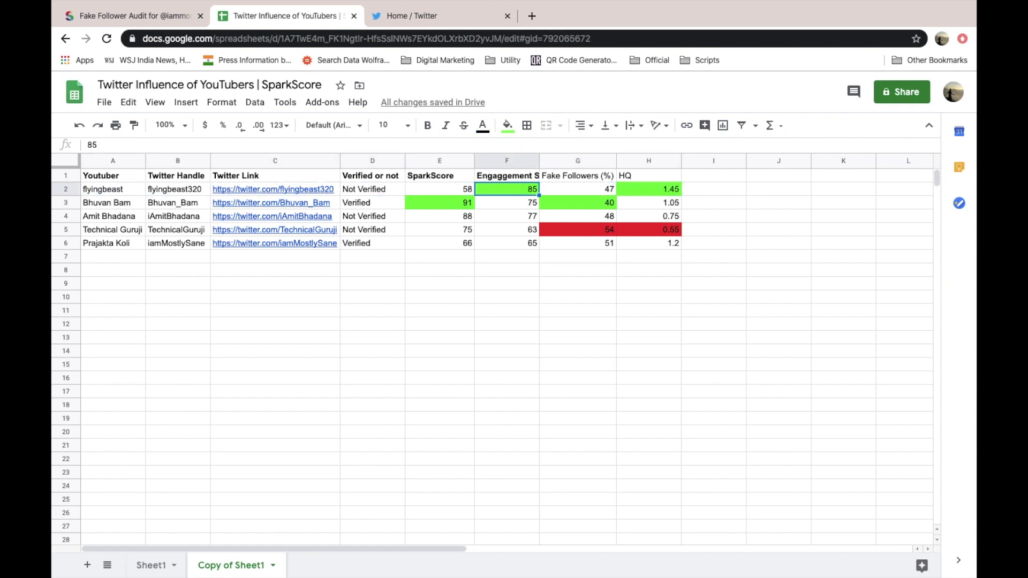
pyautogui.press('Right')
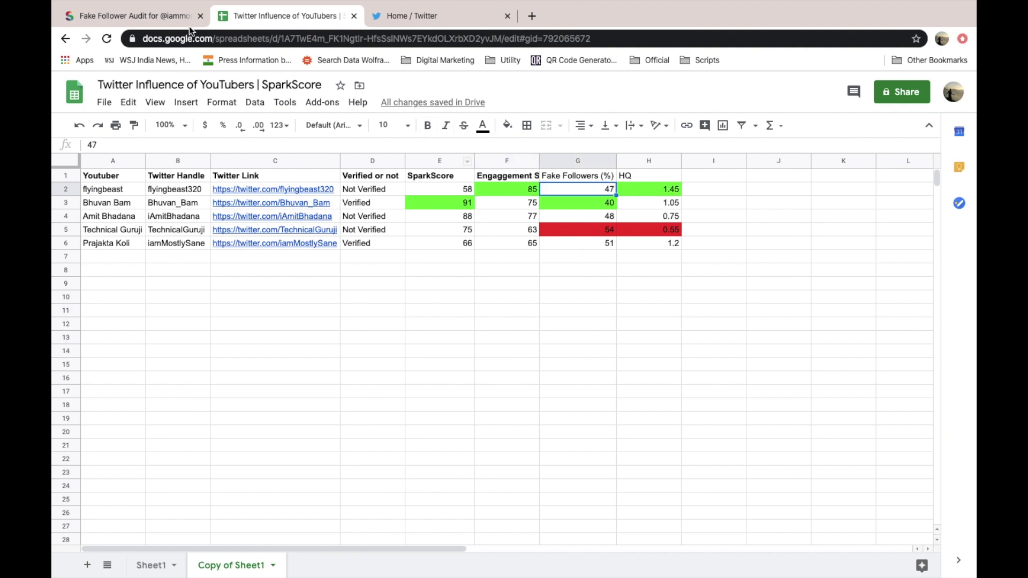
pyautogui.click(550, 259)
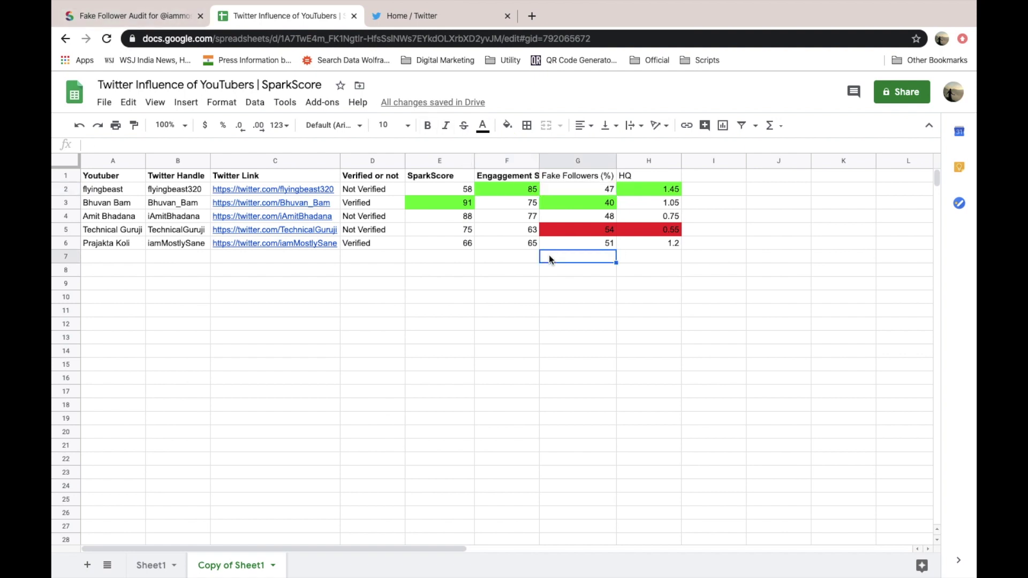
pyautogui.click(131, 16)
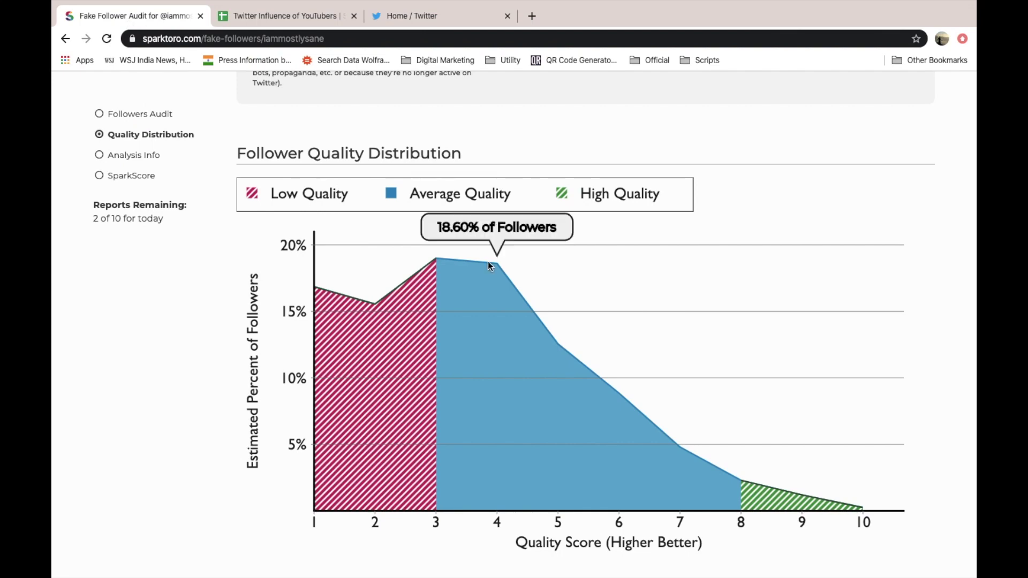
pyautogui.scroll(-5, 488, 263)
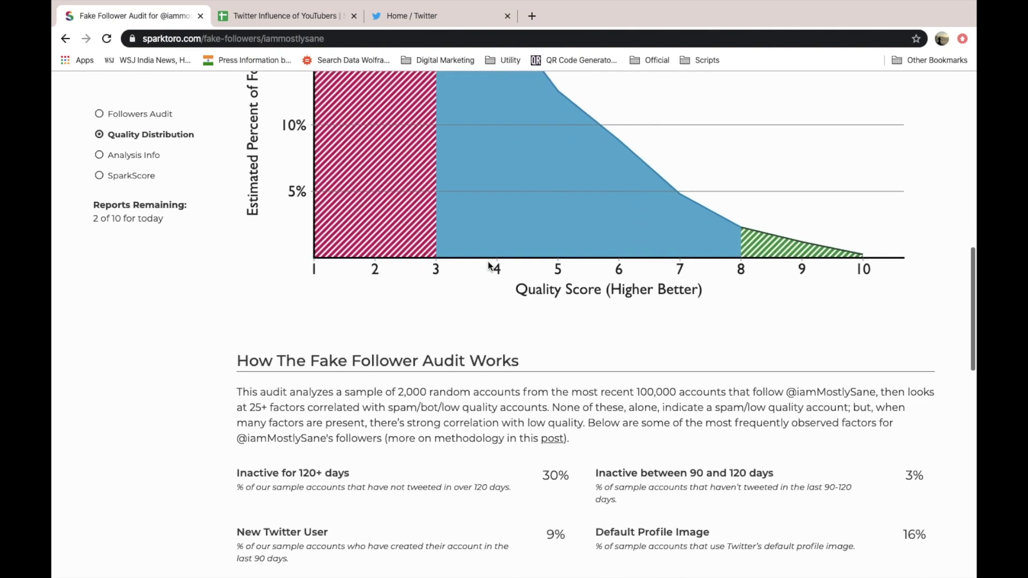
pyautogui.scroll(8, 487, 264)
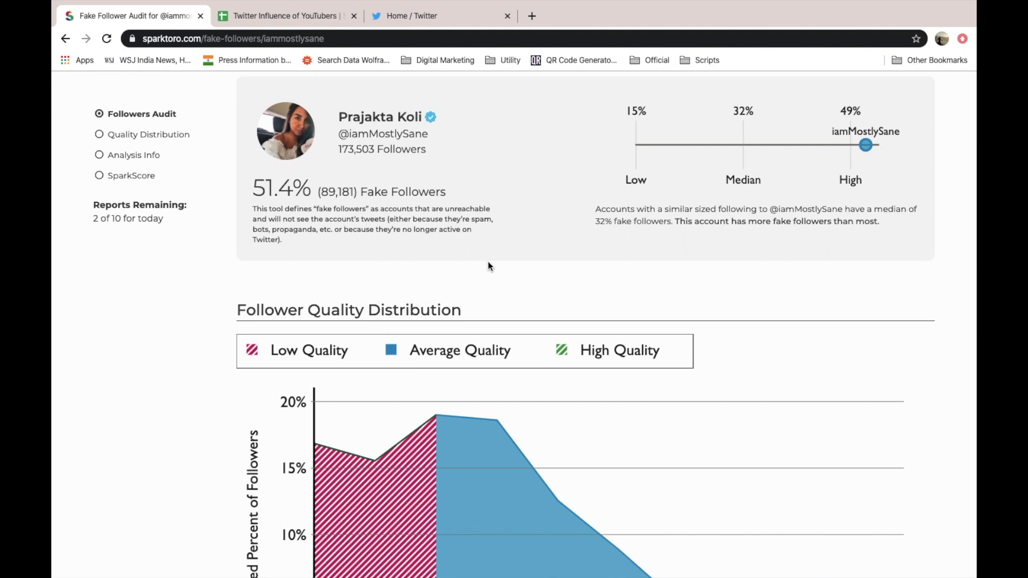
pyautogui.scroll(3, 488, 265)
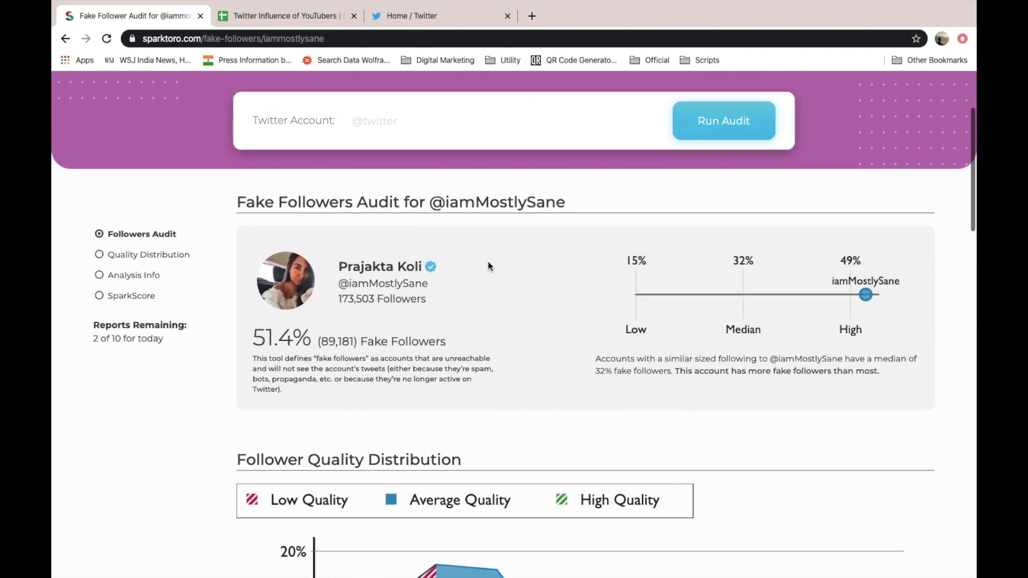
pyautogui.scroll(-2, 488, 265)
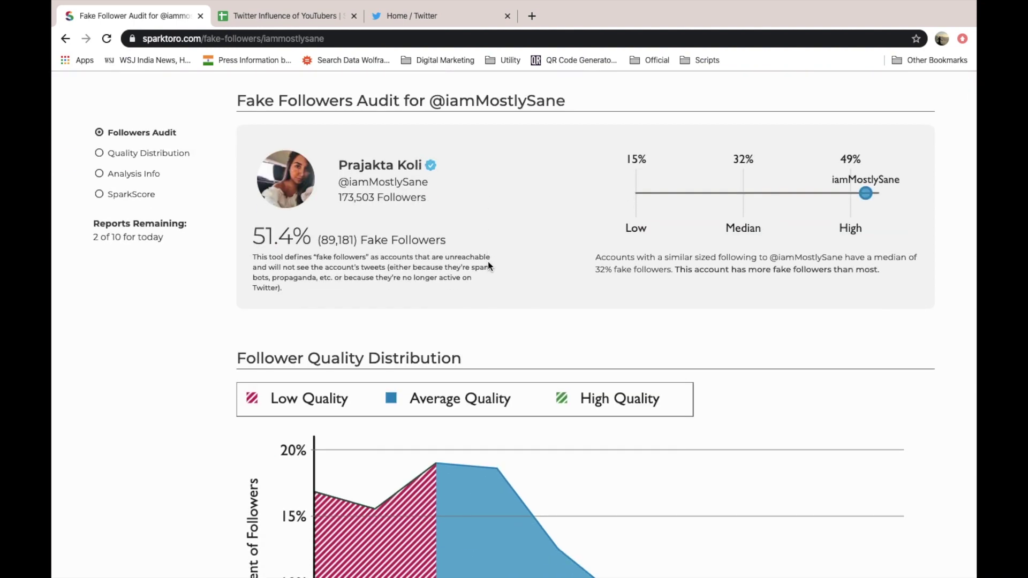
# - Enter another YouTuber's Twitter handle in G12 and make it bold
pyautogui.click(316, 18)
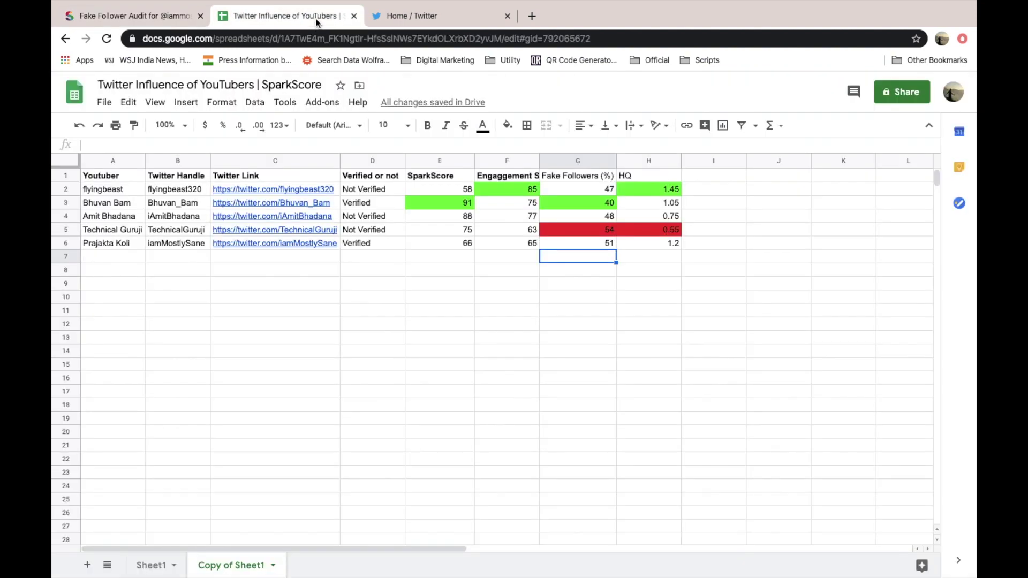
pyautogui.click(592, 354)
pyautogui.press('Up')
pyautogui.press('Up')
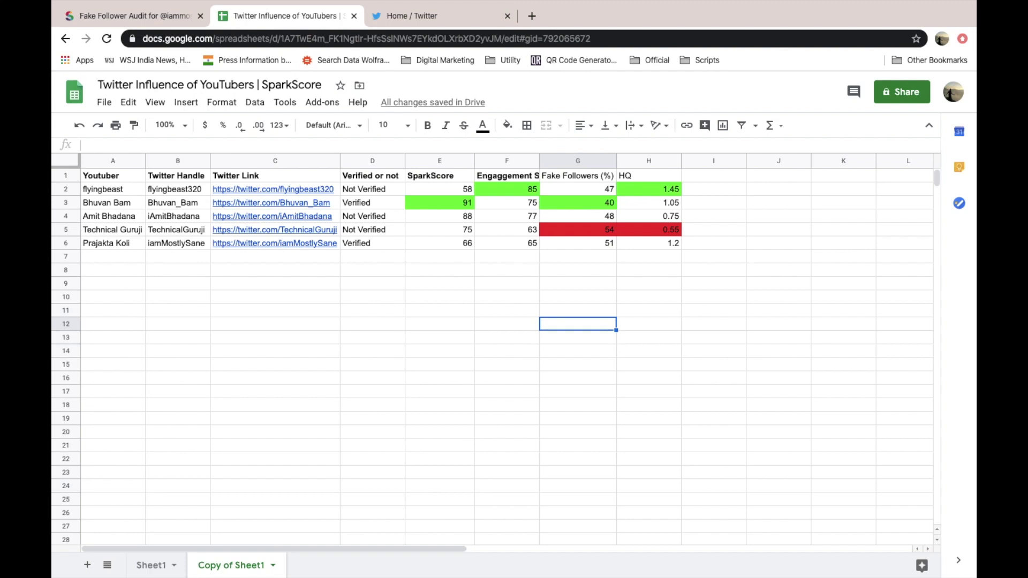
pyautogui.write('@itsDivyanshu')
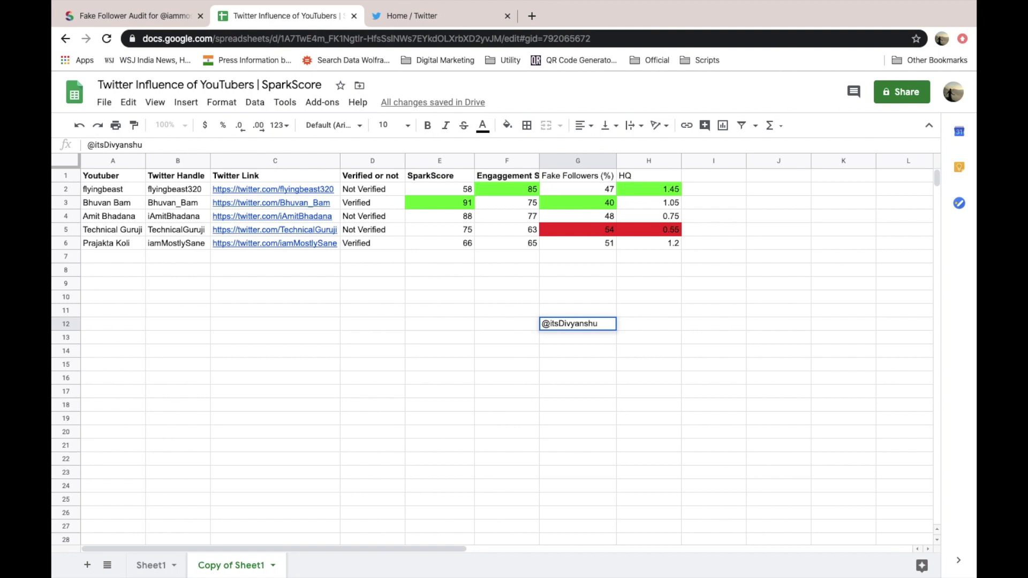
pyautogui.press('Left')
pyautogui.press('Right')
pyautogui.hotkey('ctrl', 'b')
pyautogui.press('Down')
pyautogui.press('Up')
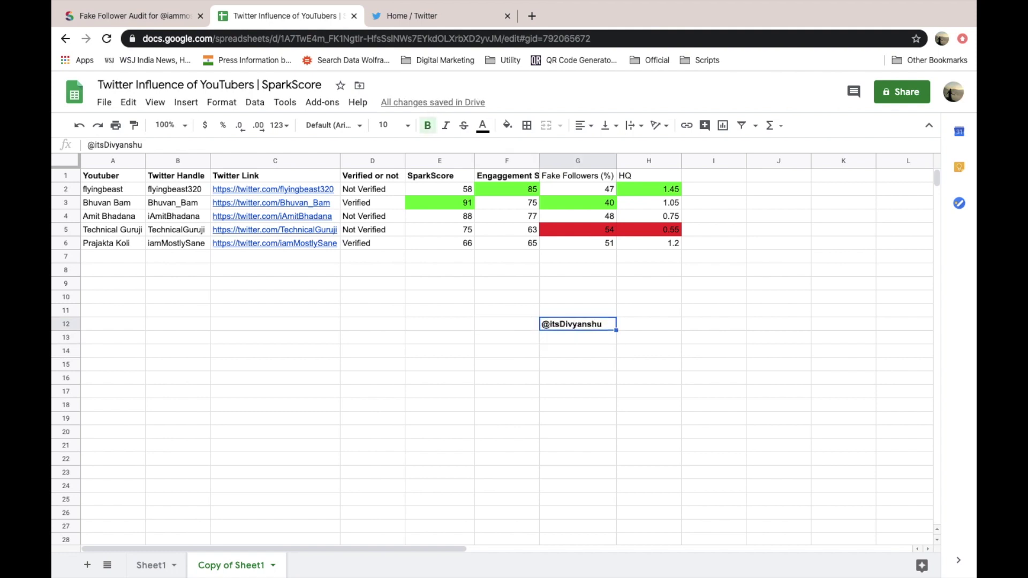
# - Glance at the SparkToro audit, then return to the sheet at G13
pyautogui.click(131, 16)
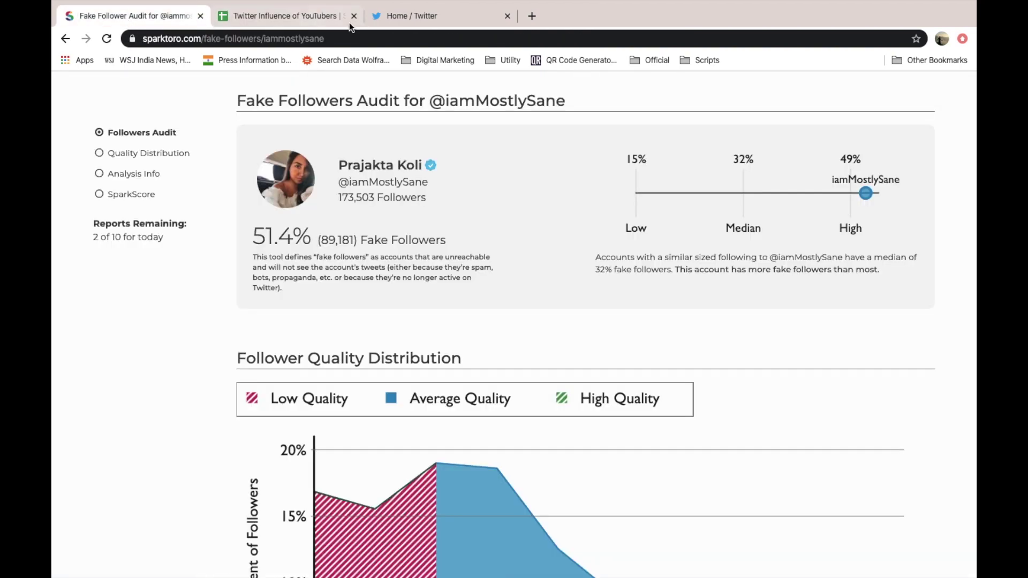
pyautogui.click(289, 18)
pyautogui.click(577, 338)
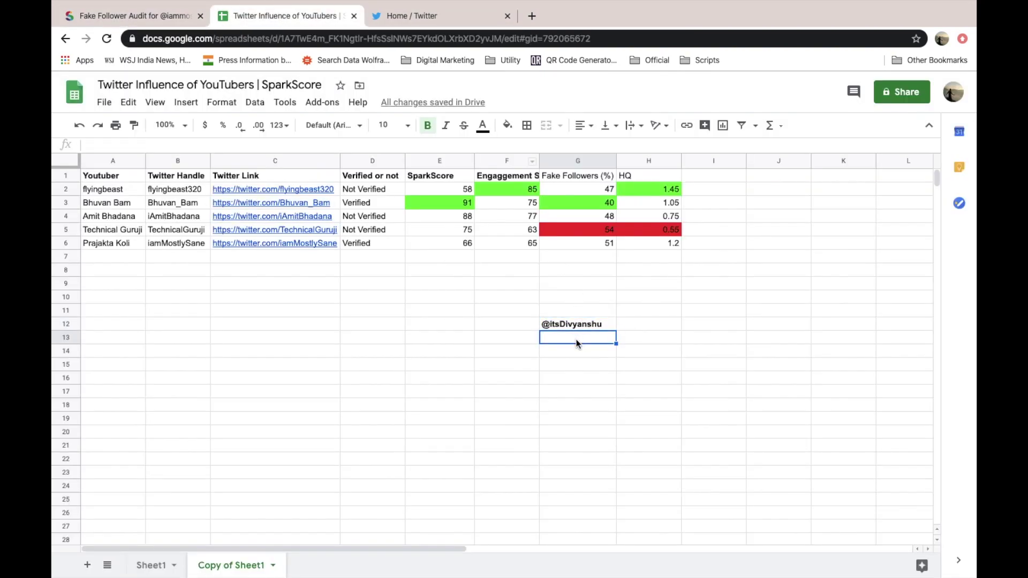